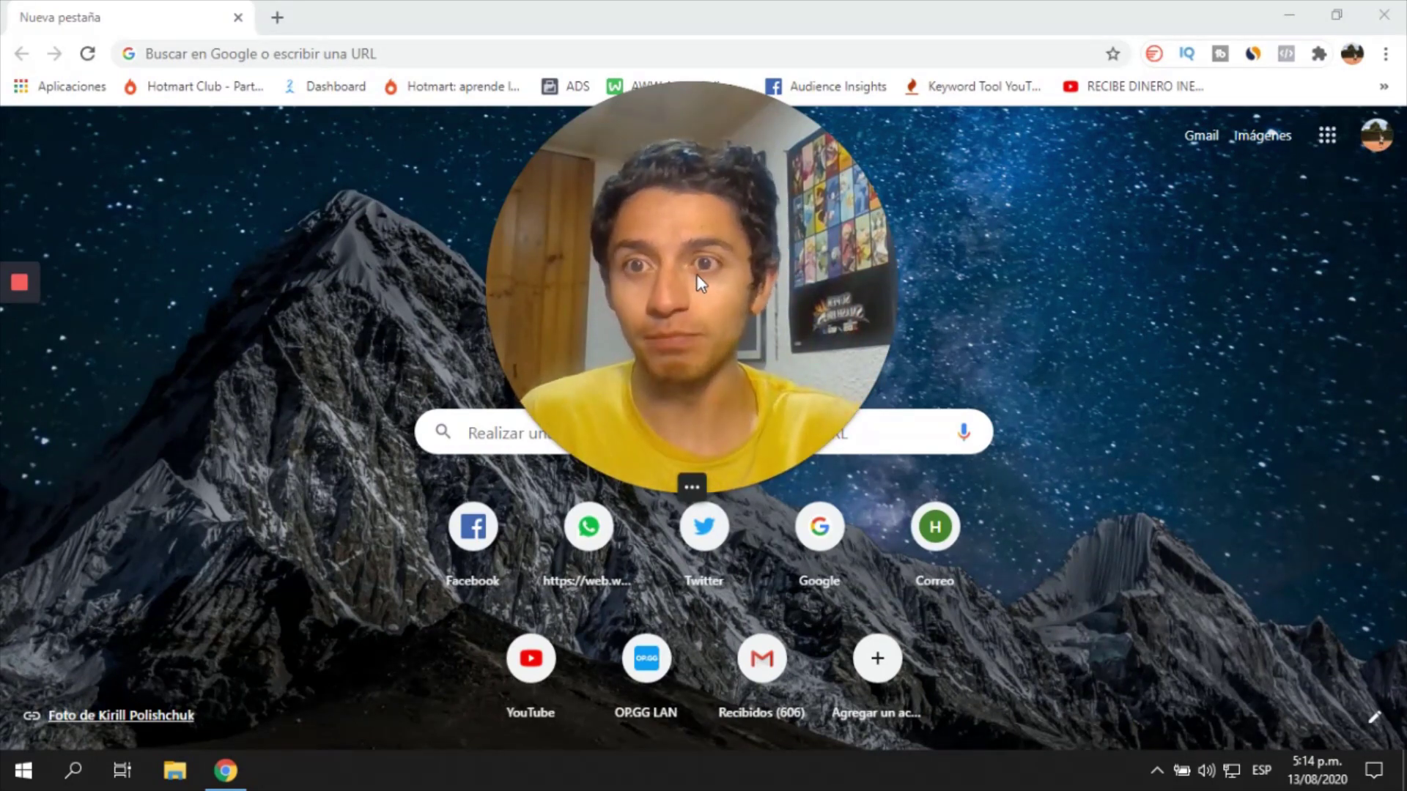
- Go to business.facebook.com and open the Digital Army Co business
left_click(450, 55)
type("business.facebook.com")
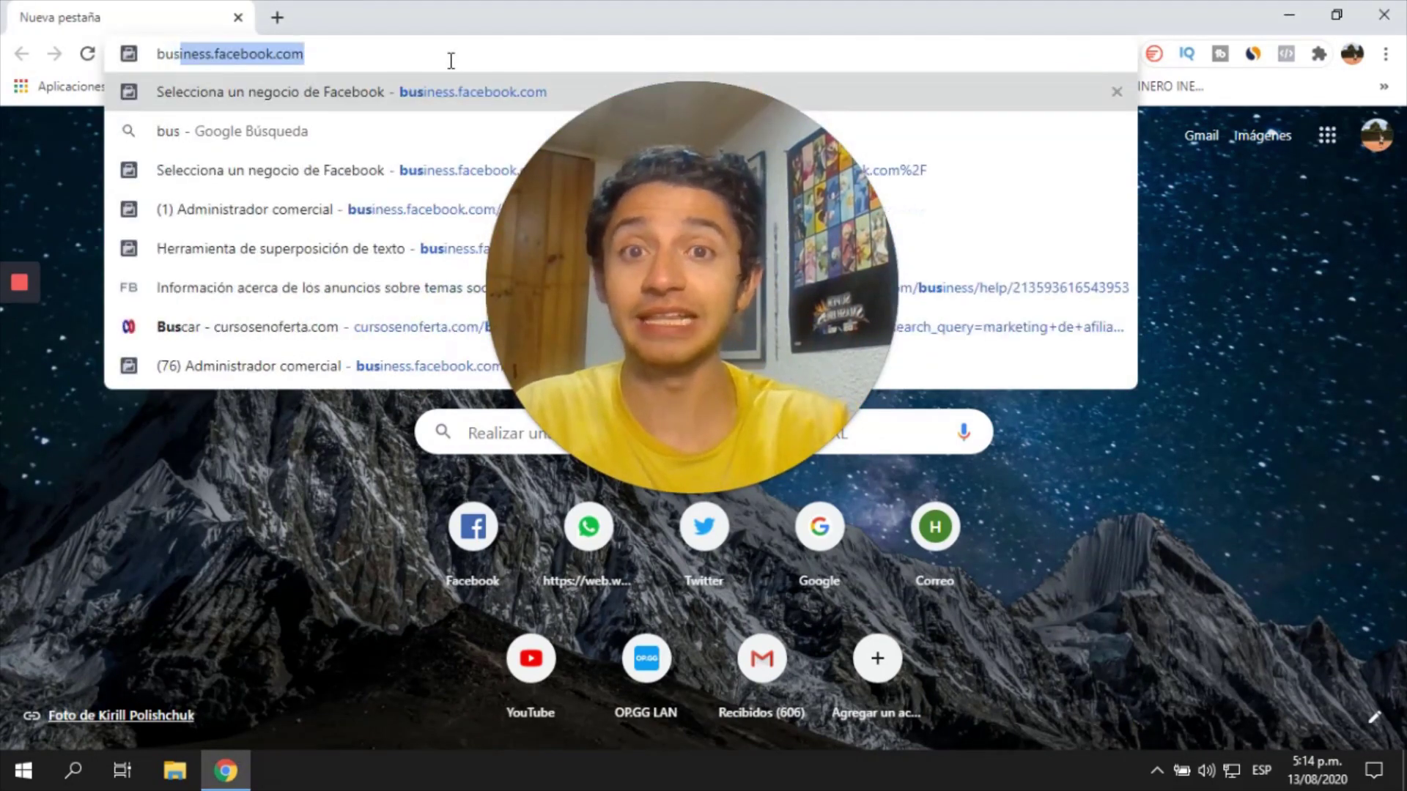
key("Return")
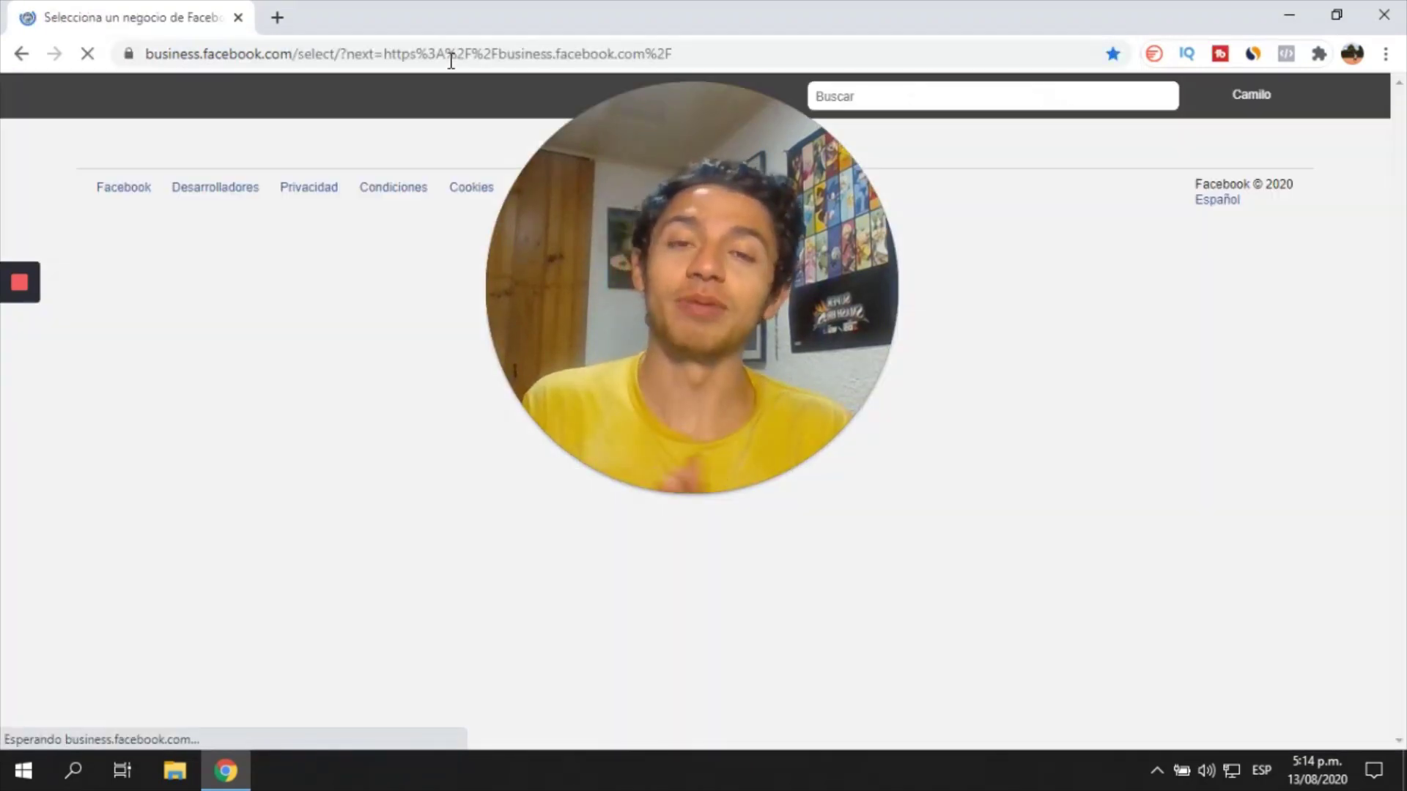
mouse_move(685, 278)
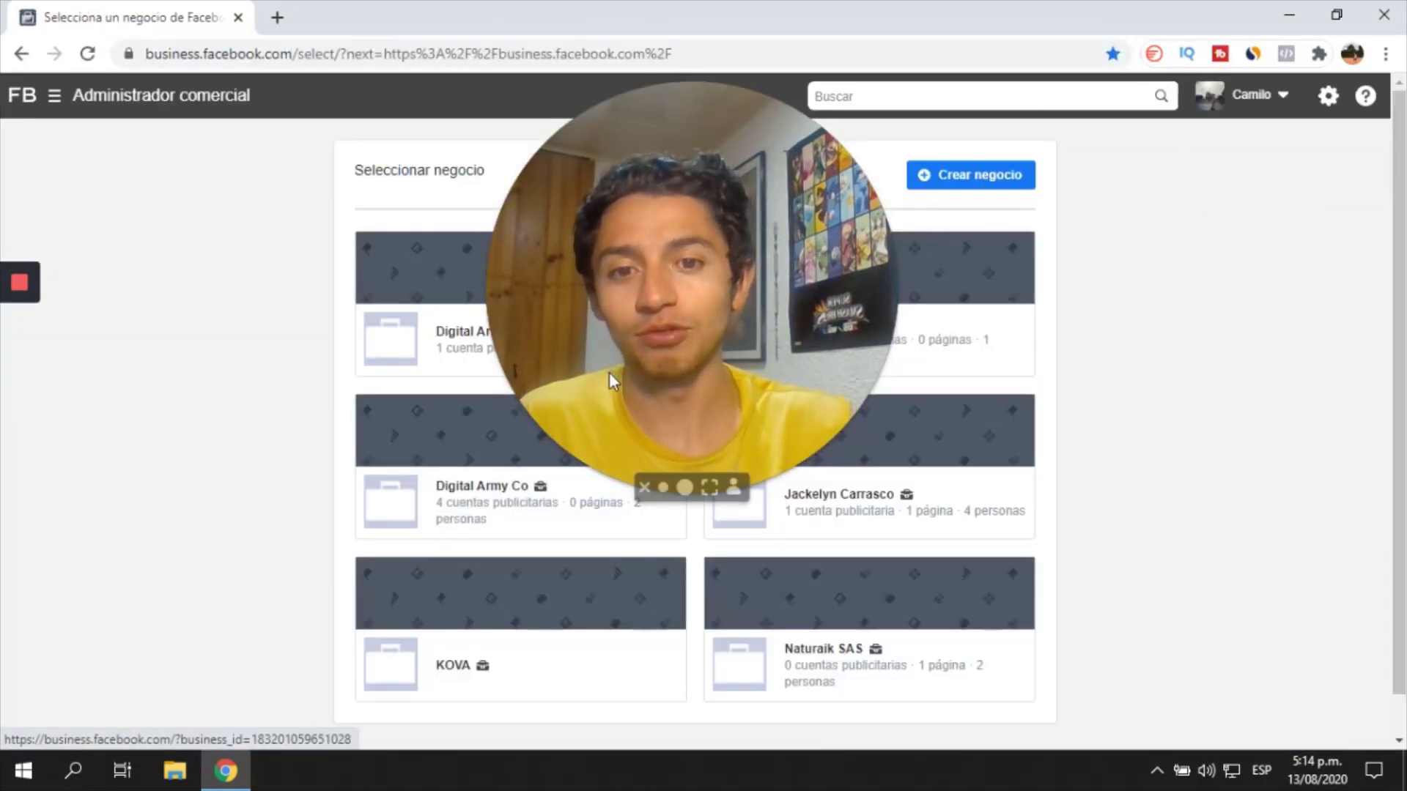
left_click(664, 487)
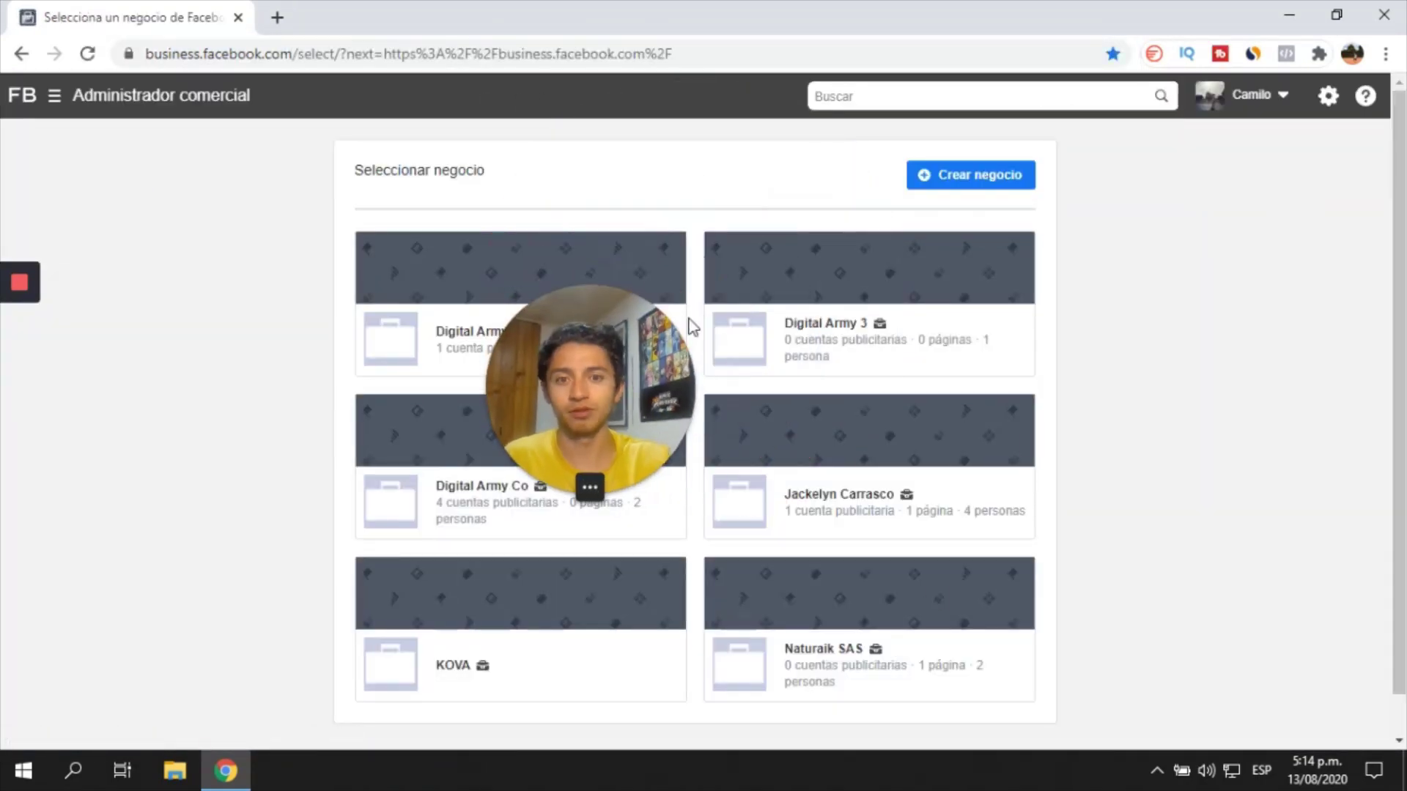
left_click_drag(611, 390, 1207, 215)
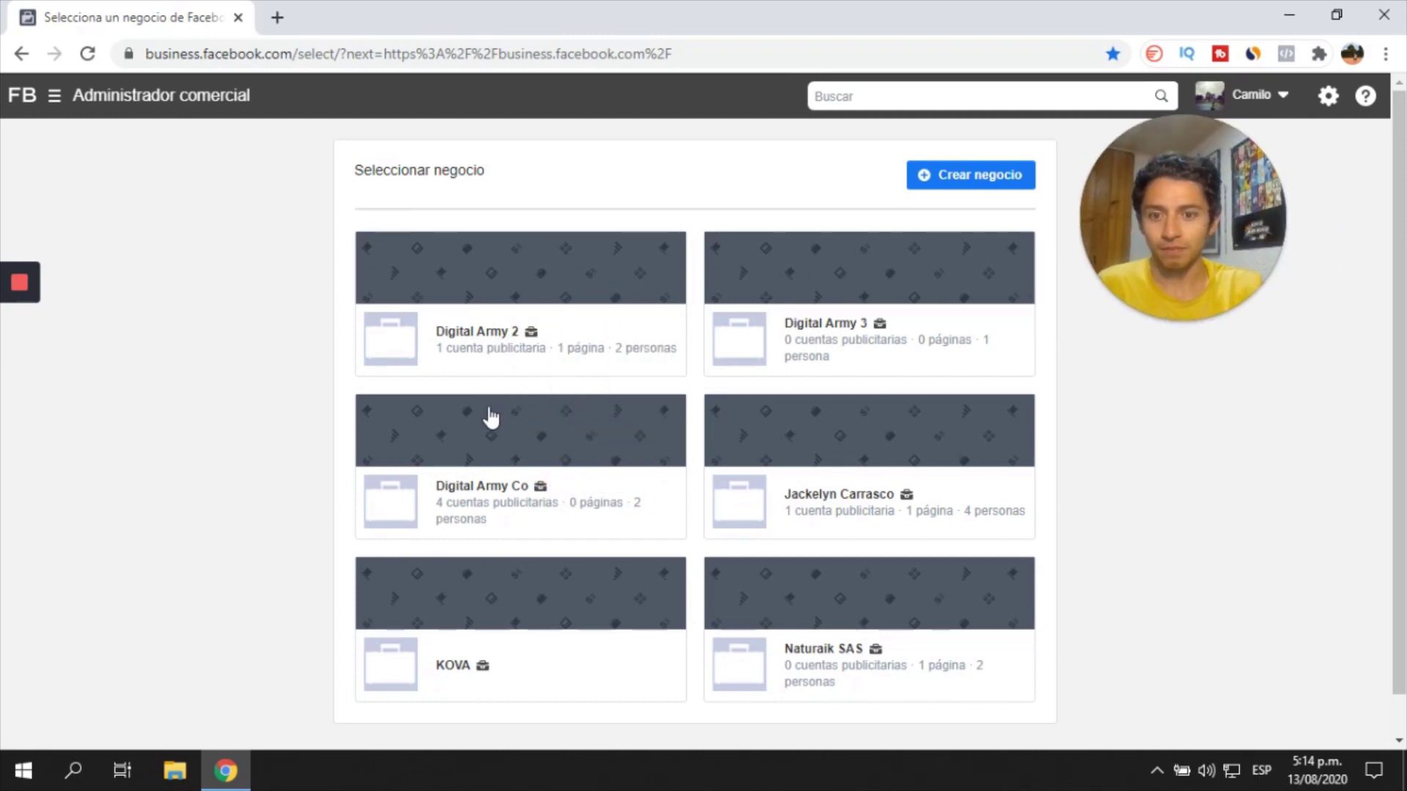
left_click(463, 497)
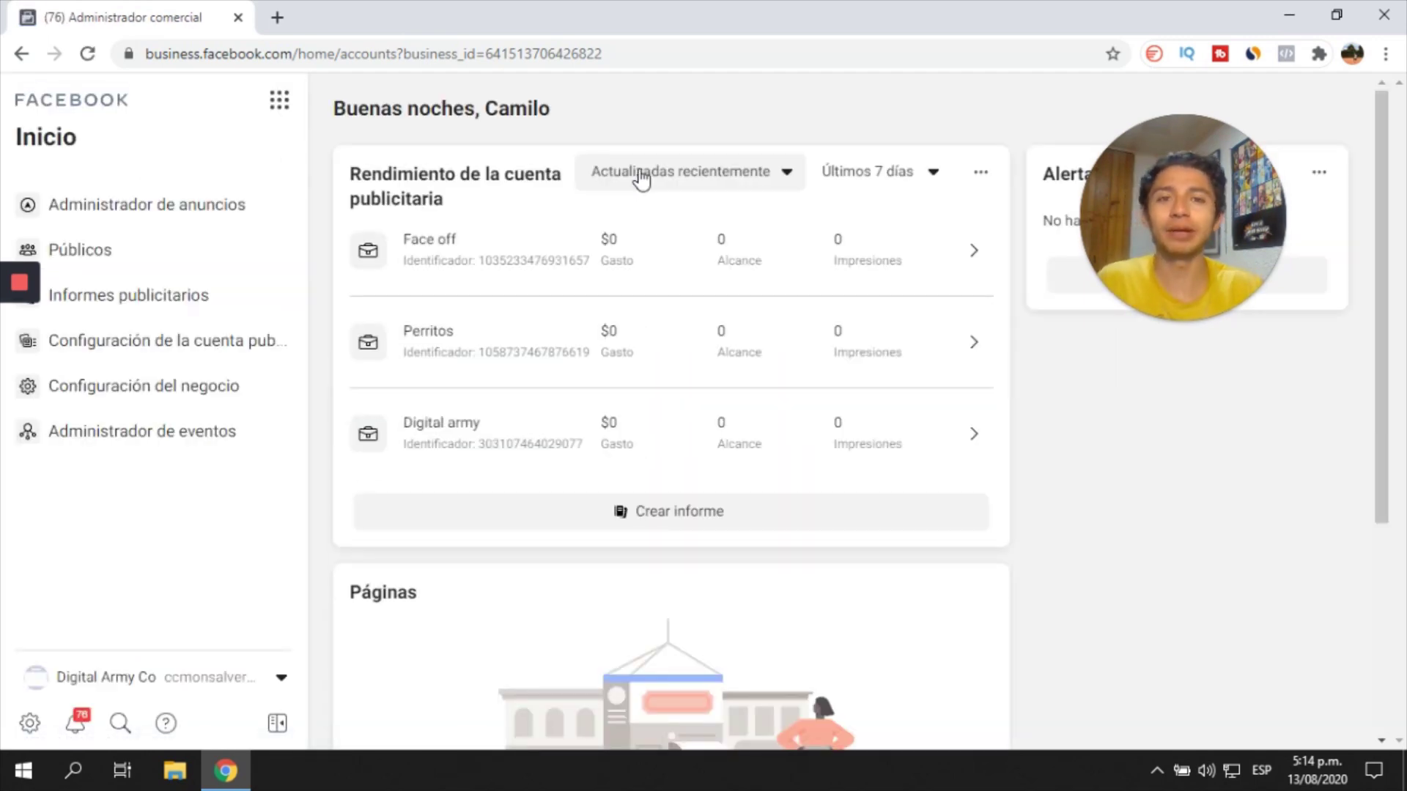
- Open the Públicos page from the list of business tools
left_click_drag(1209, 240, 689, 240)
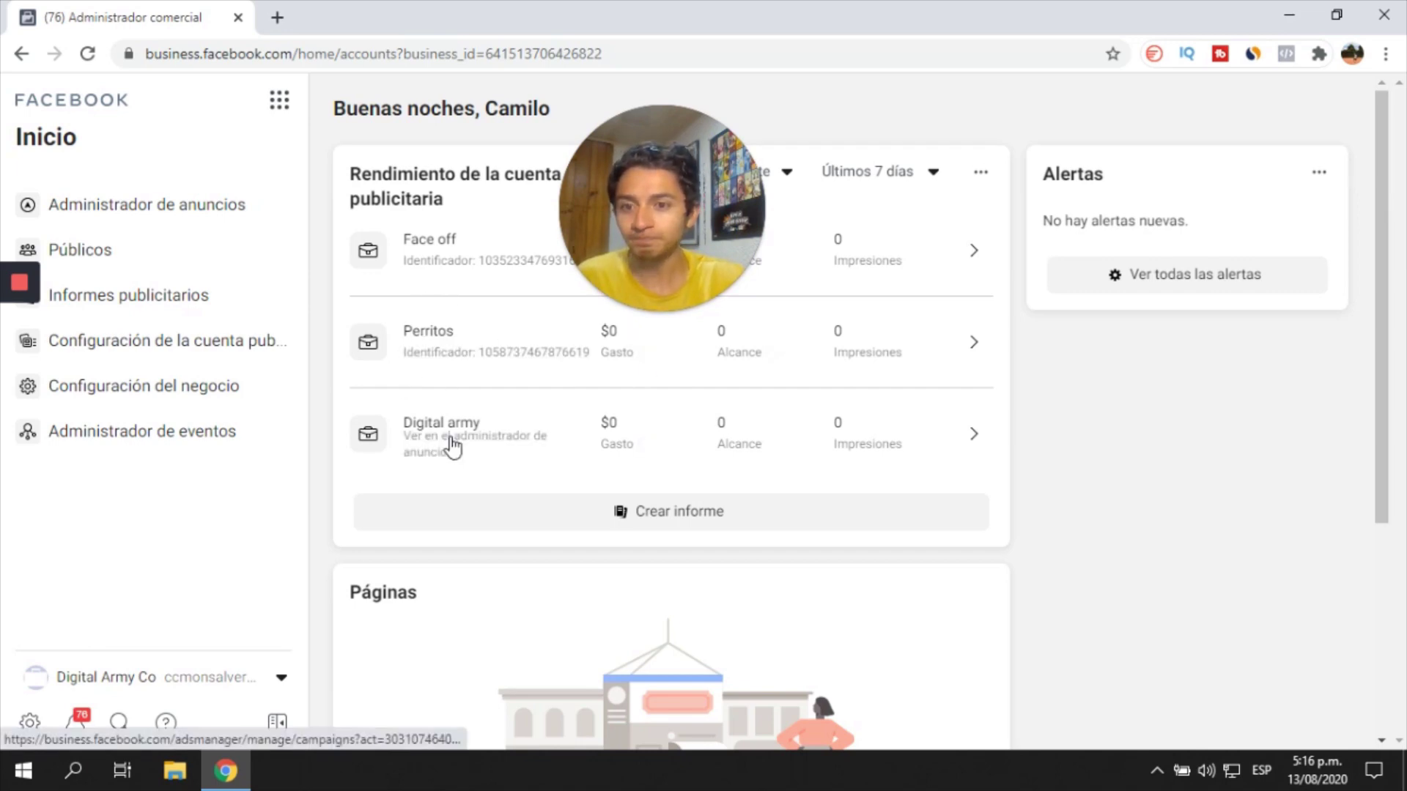
left_click(277, 101)
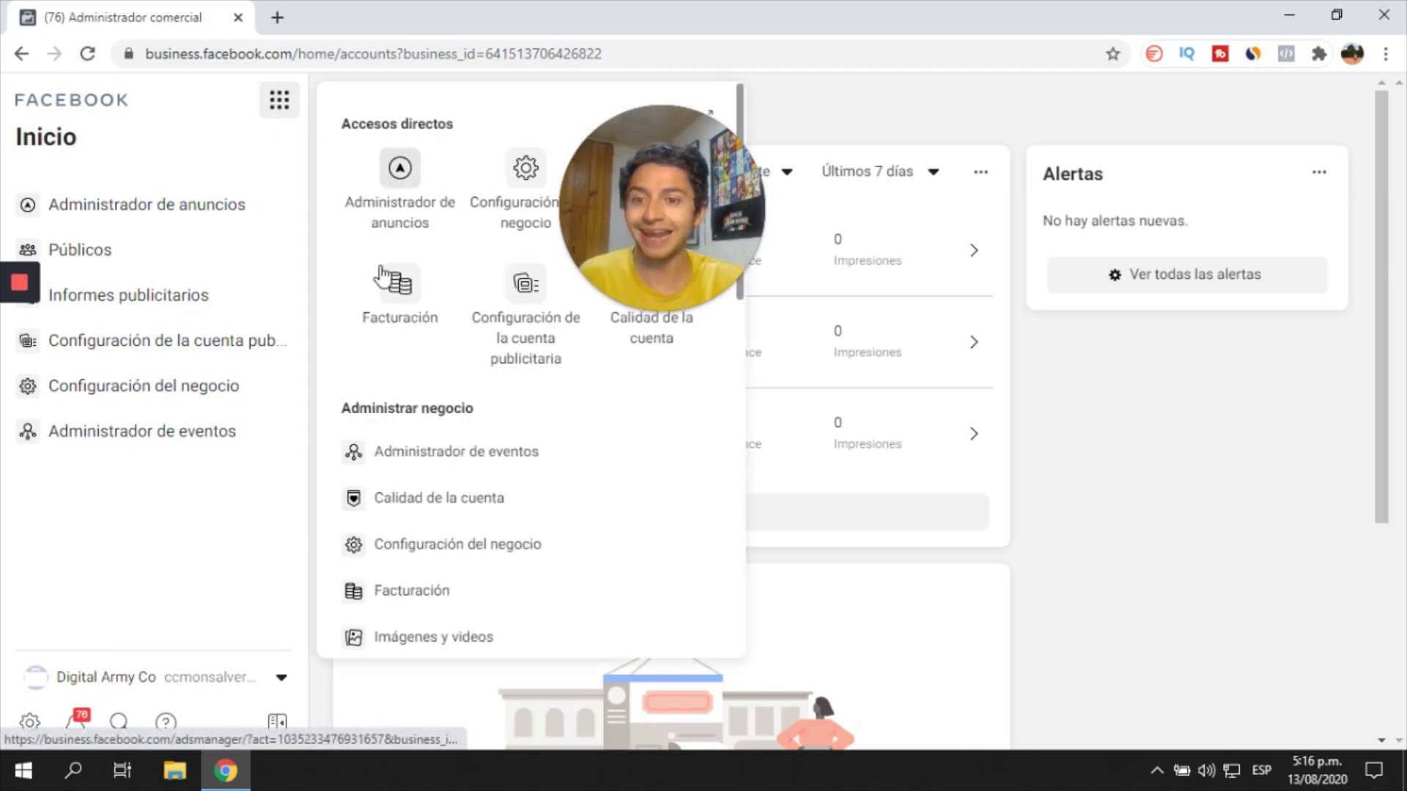
scroll(498, 439, "down", 3)
scroll(543, 419, "down", 4)
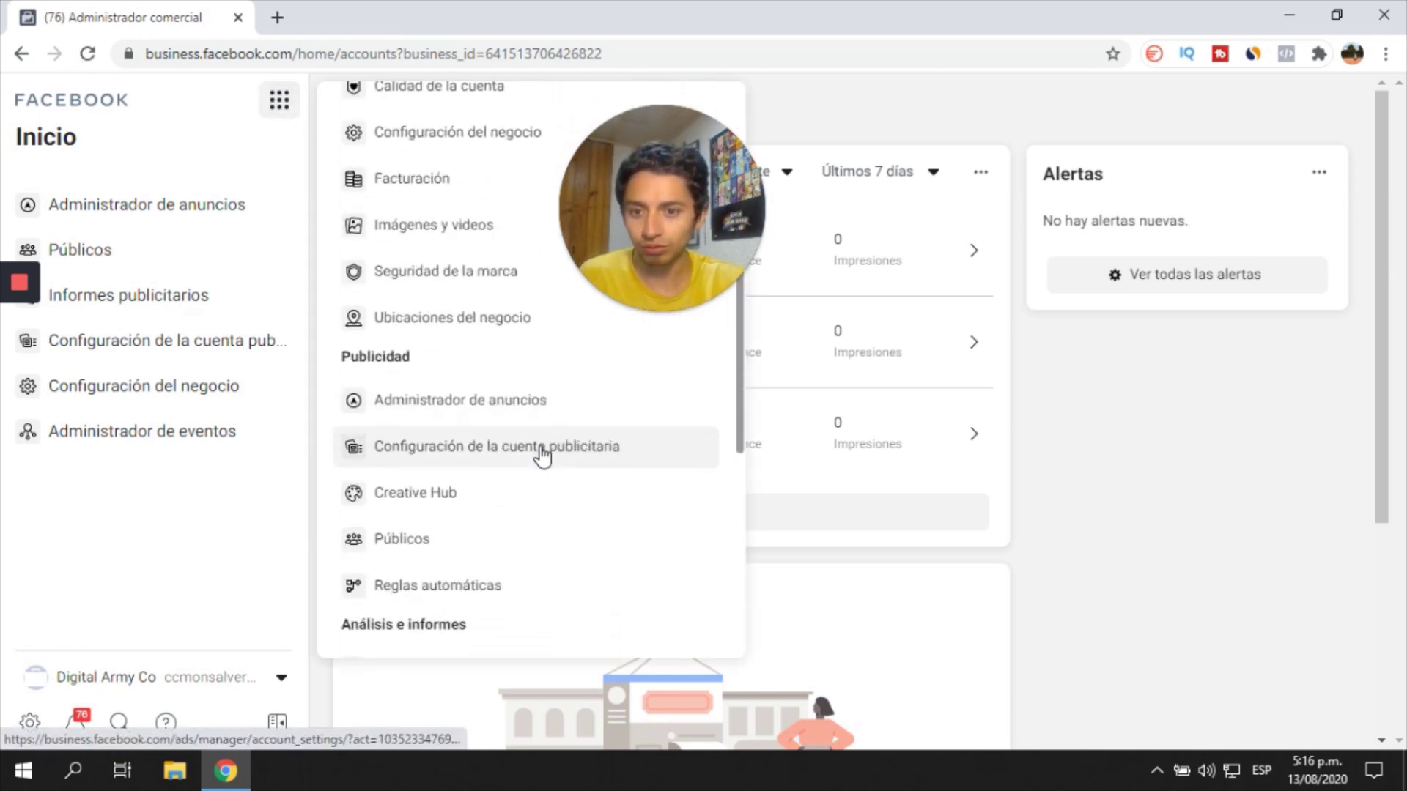
left_click(431, 436)
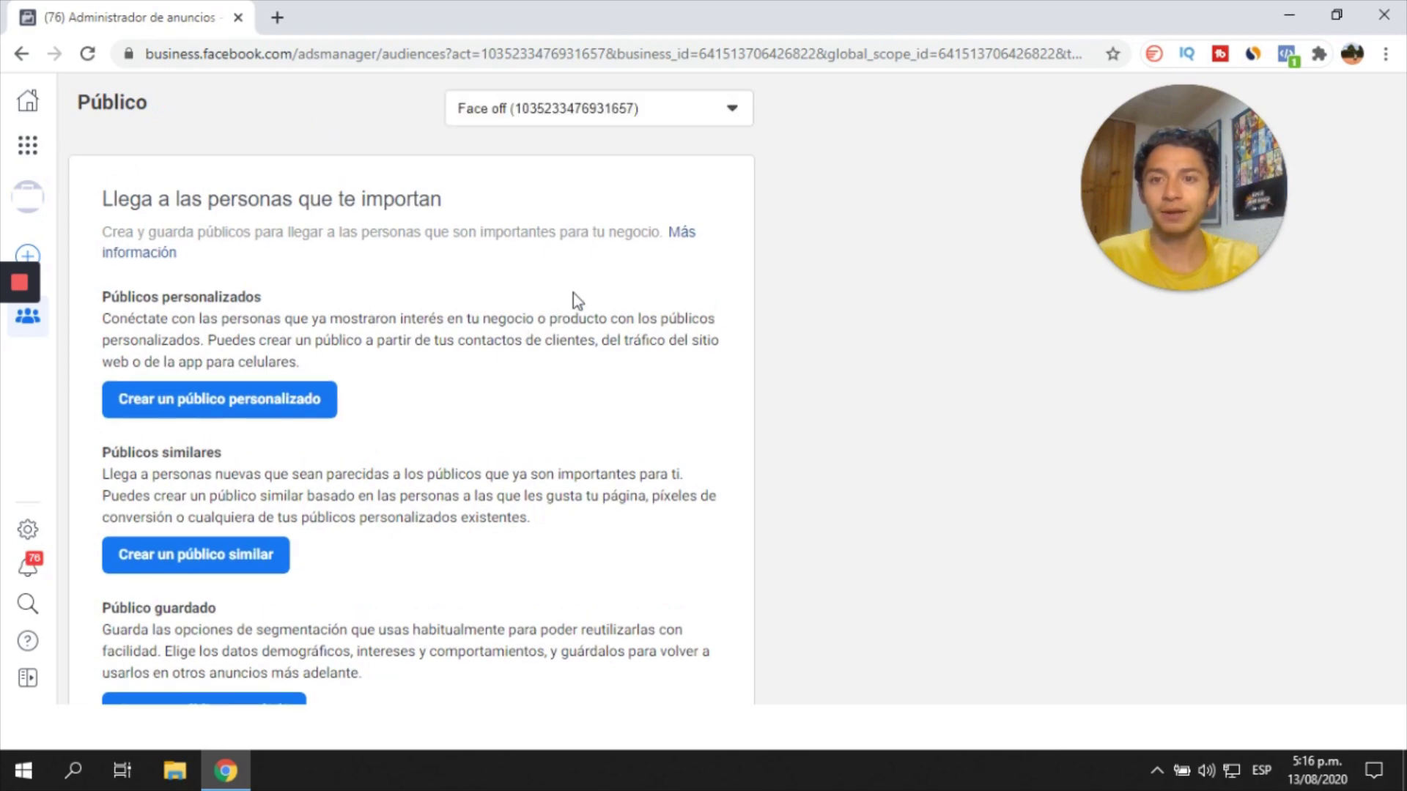
- Switch the ad account from Face off to Digital army and collapse the LTV information banner above the audience list
left_click(646, 103)
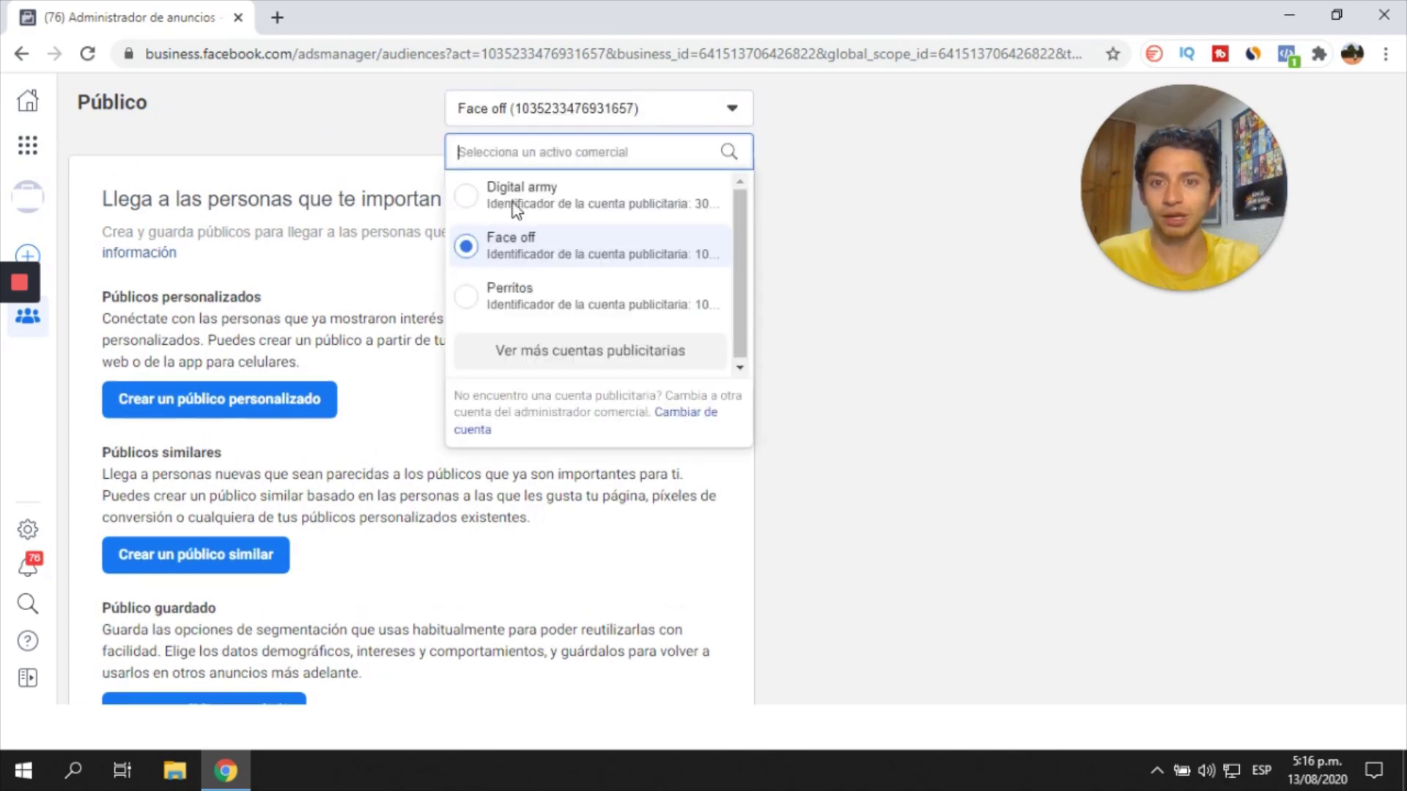
left_click(521, 192)
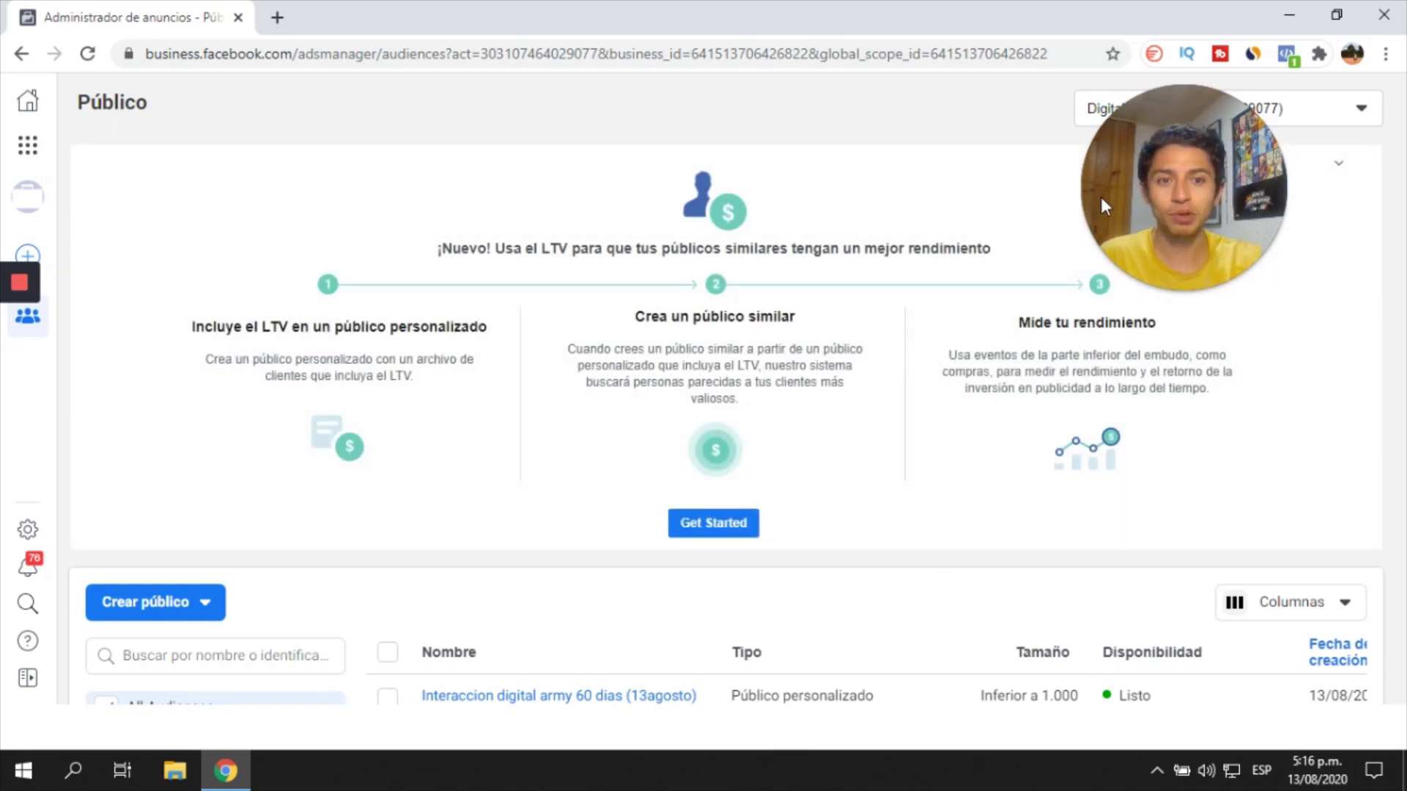
left_click_drag(1137, 187, 732, 166)
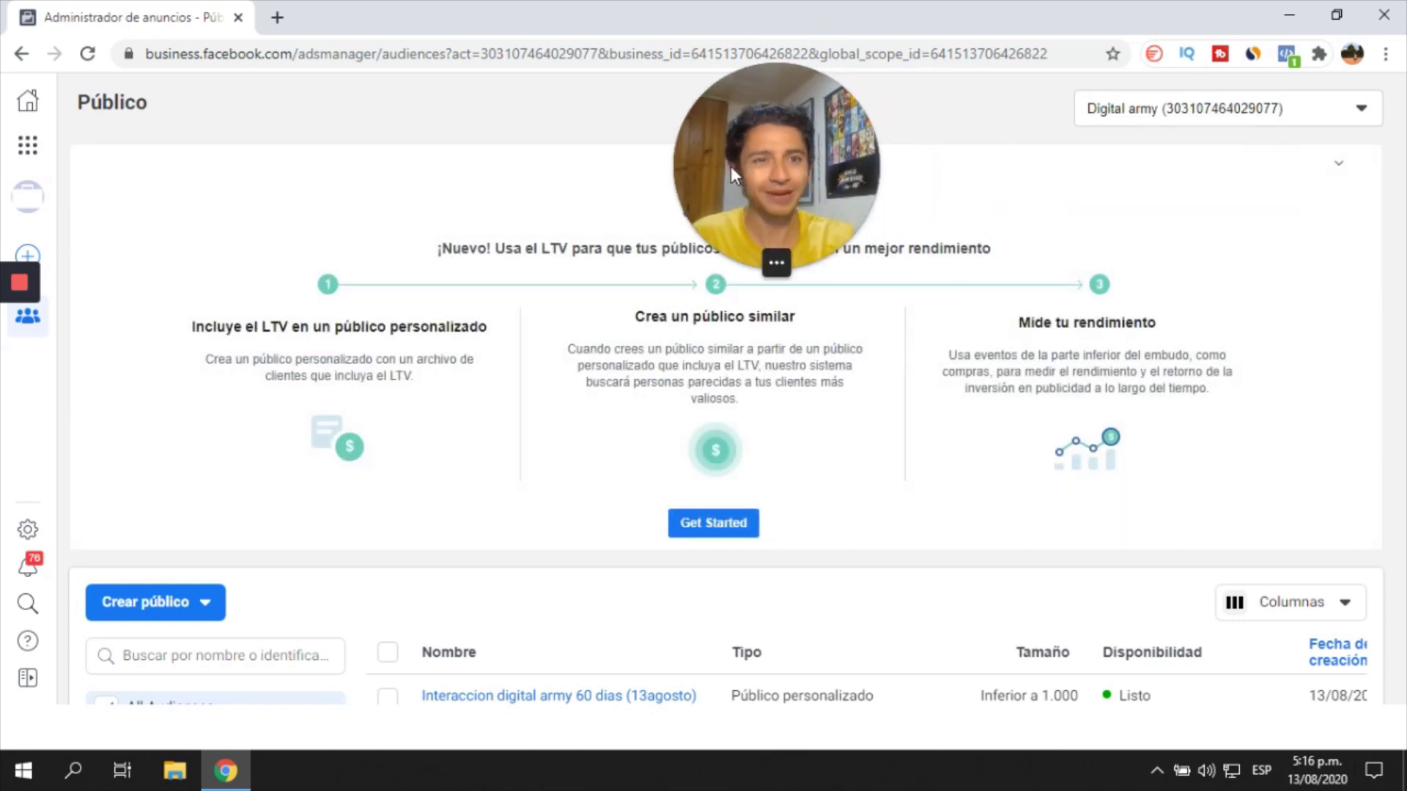
left_click(1335, 167)
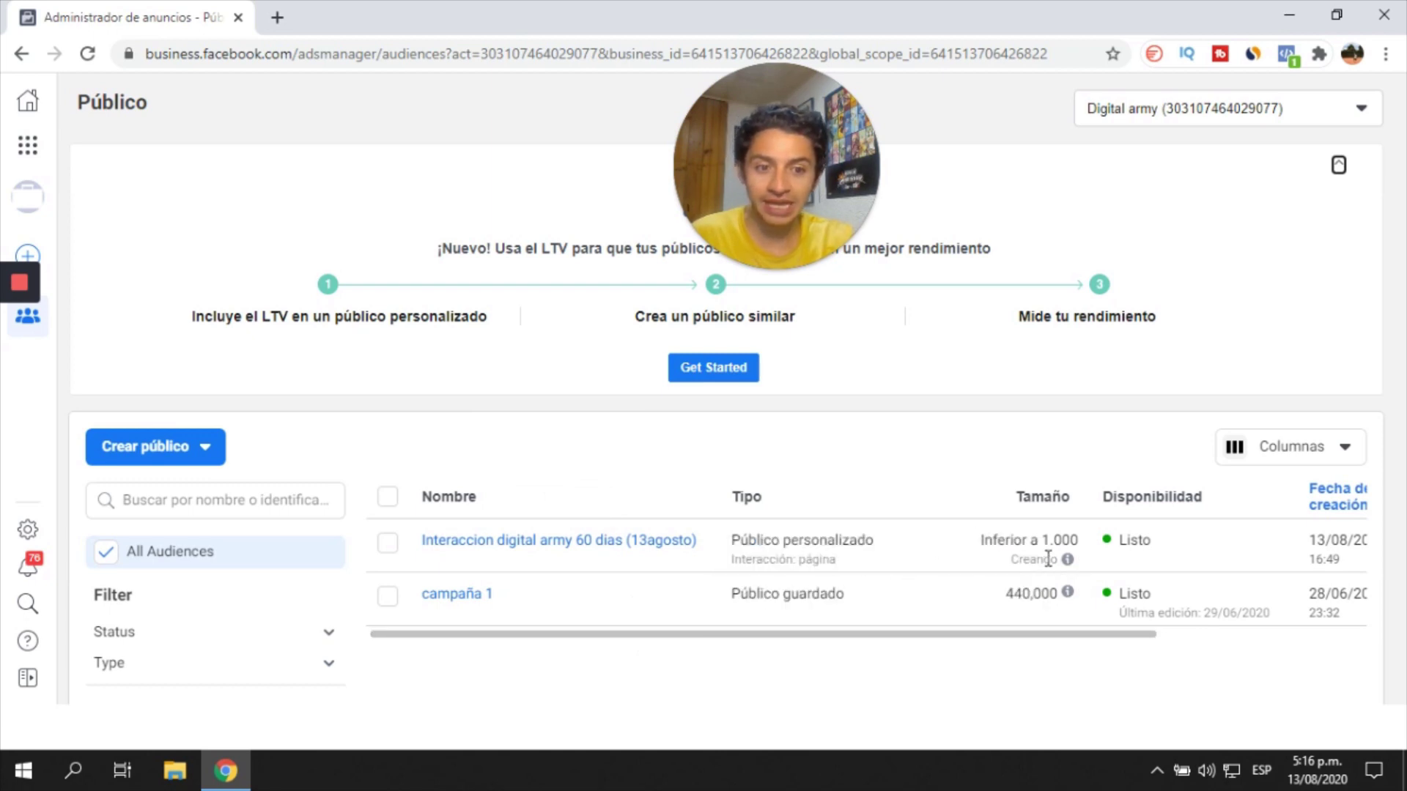
mouse_move(1068, 560)
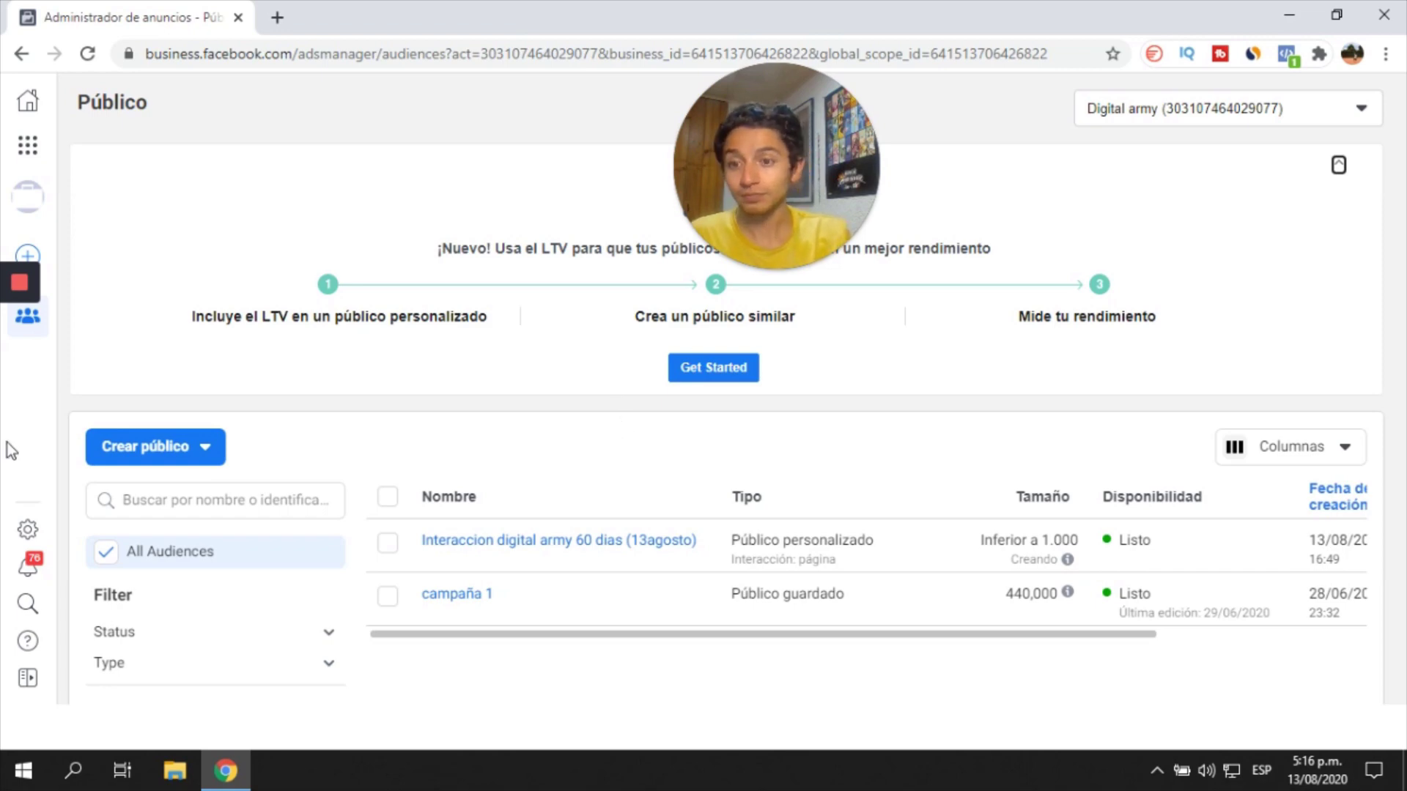
- Start a new lookalike audience (Público similar) with the custom audience "Interaccion digital army 60 dias (13agosto)" as its source
left_click(167, 453)
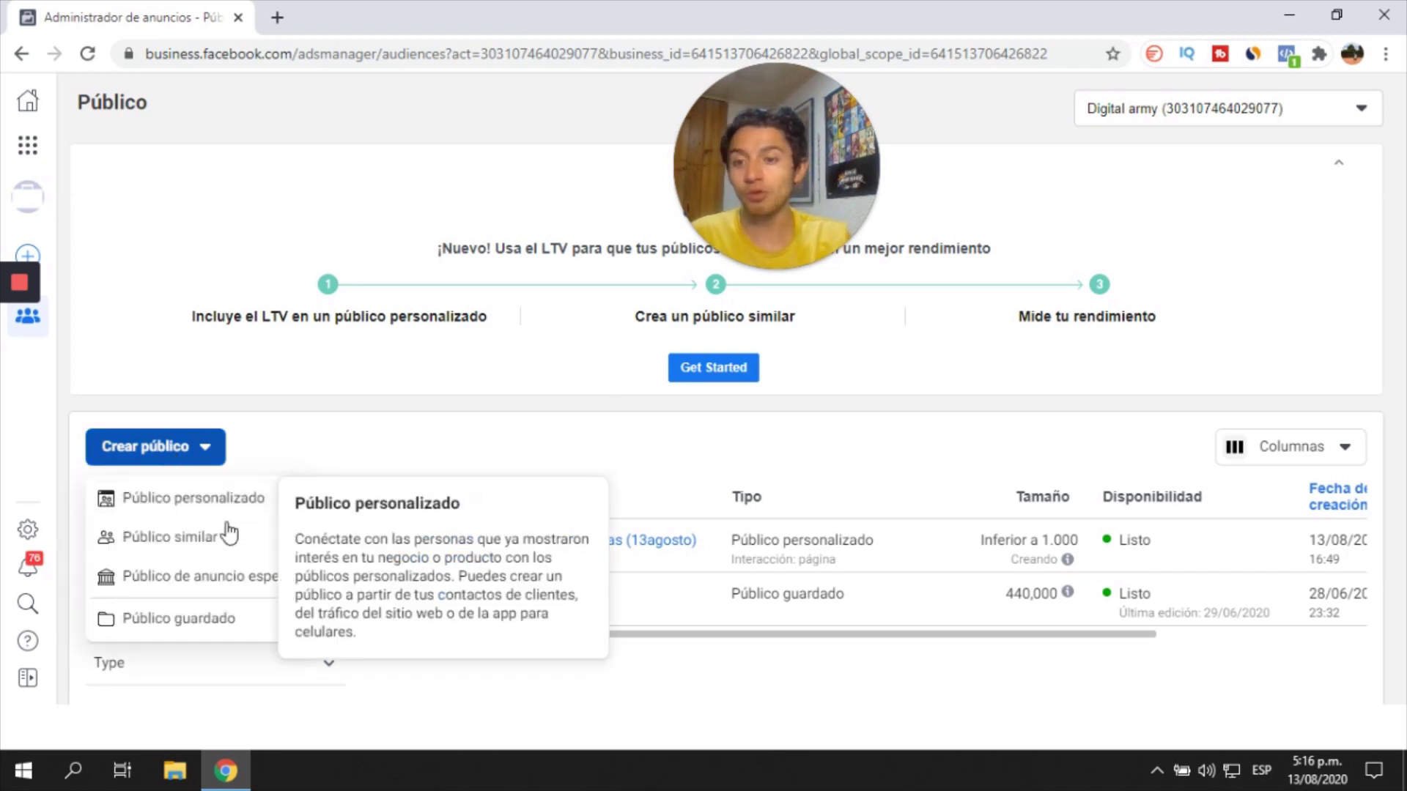
left_click(231, 551)
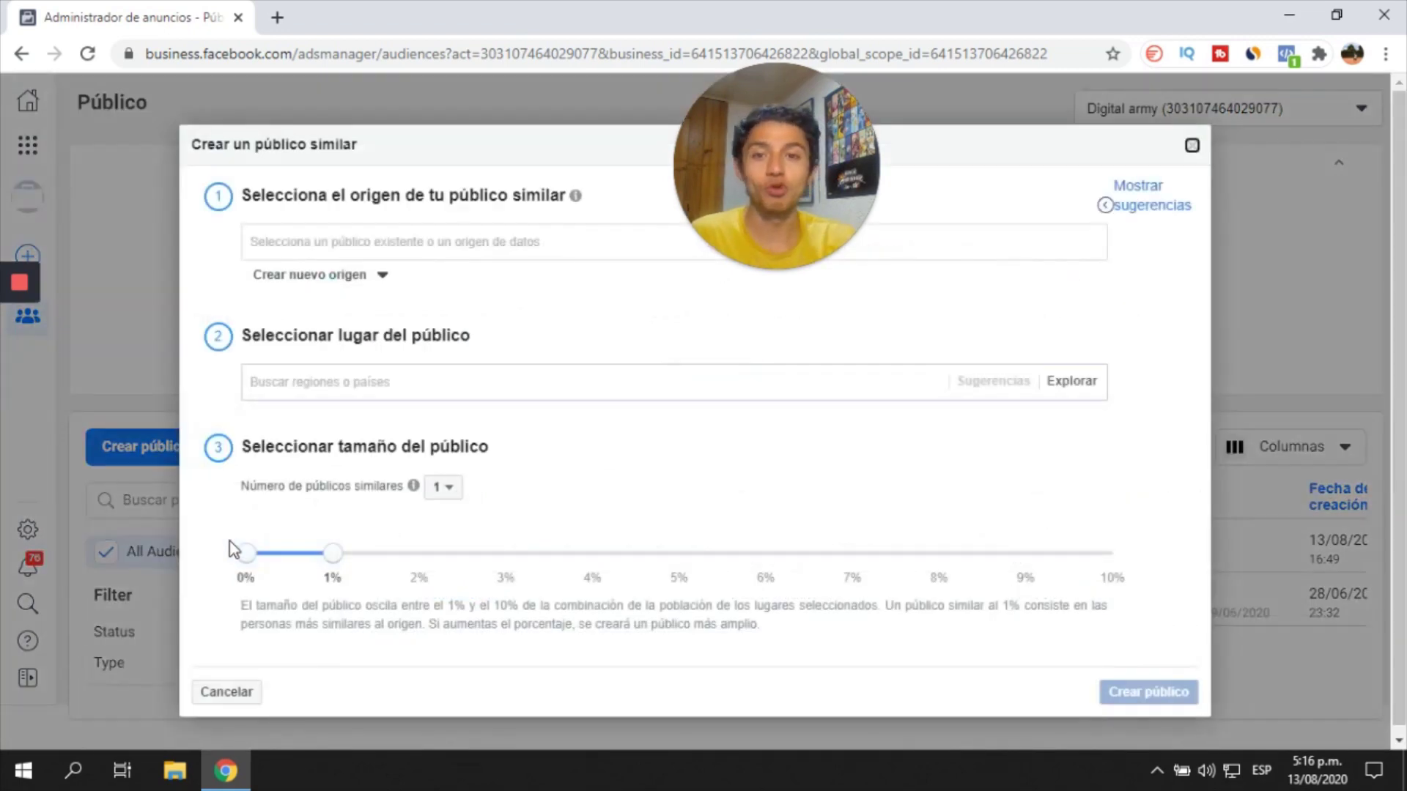
left_click_drag(776, 175, 1229, 205)
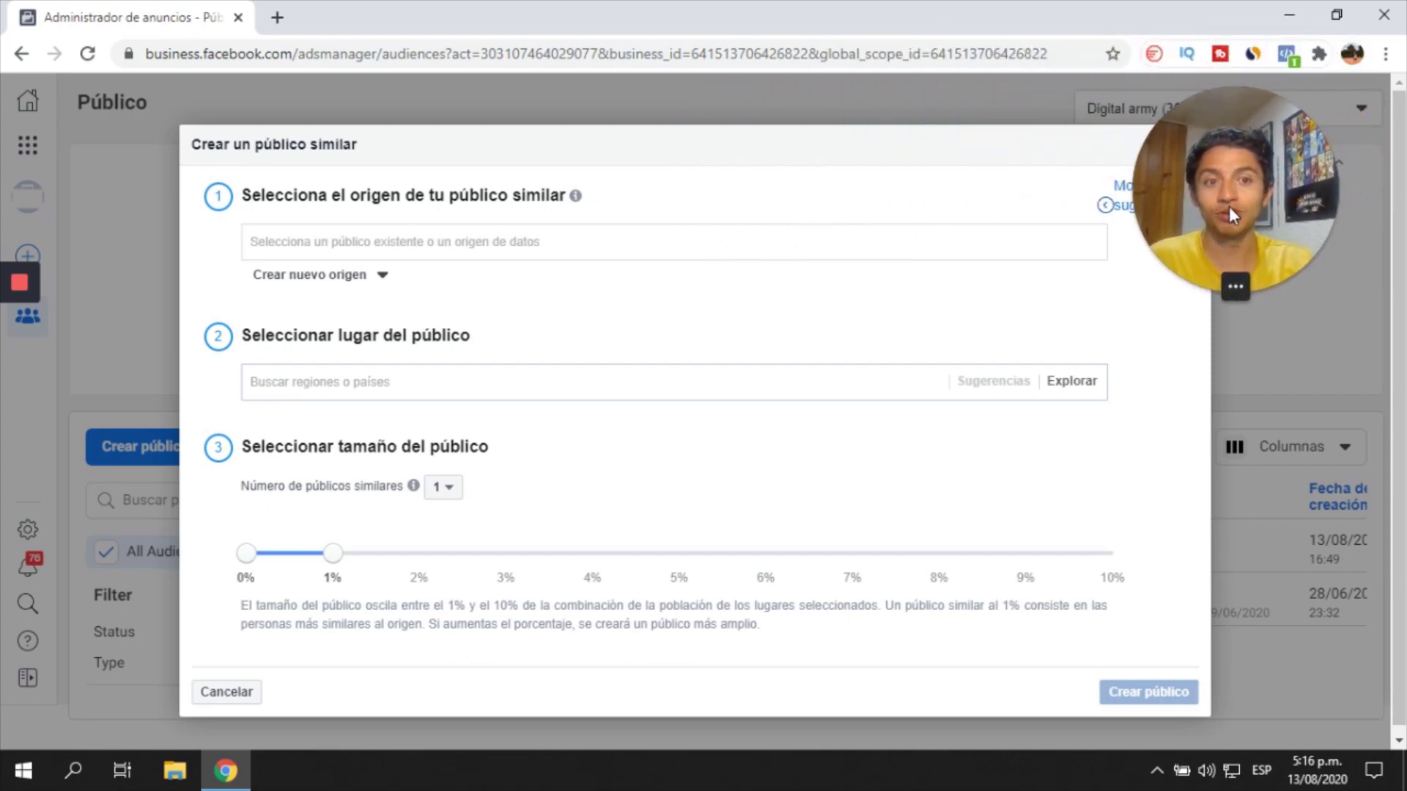
left_click(473, 236)
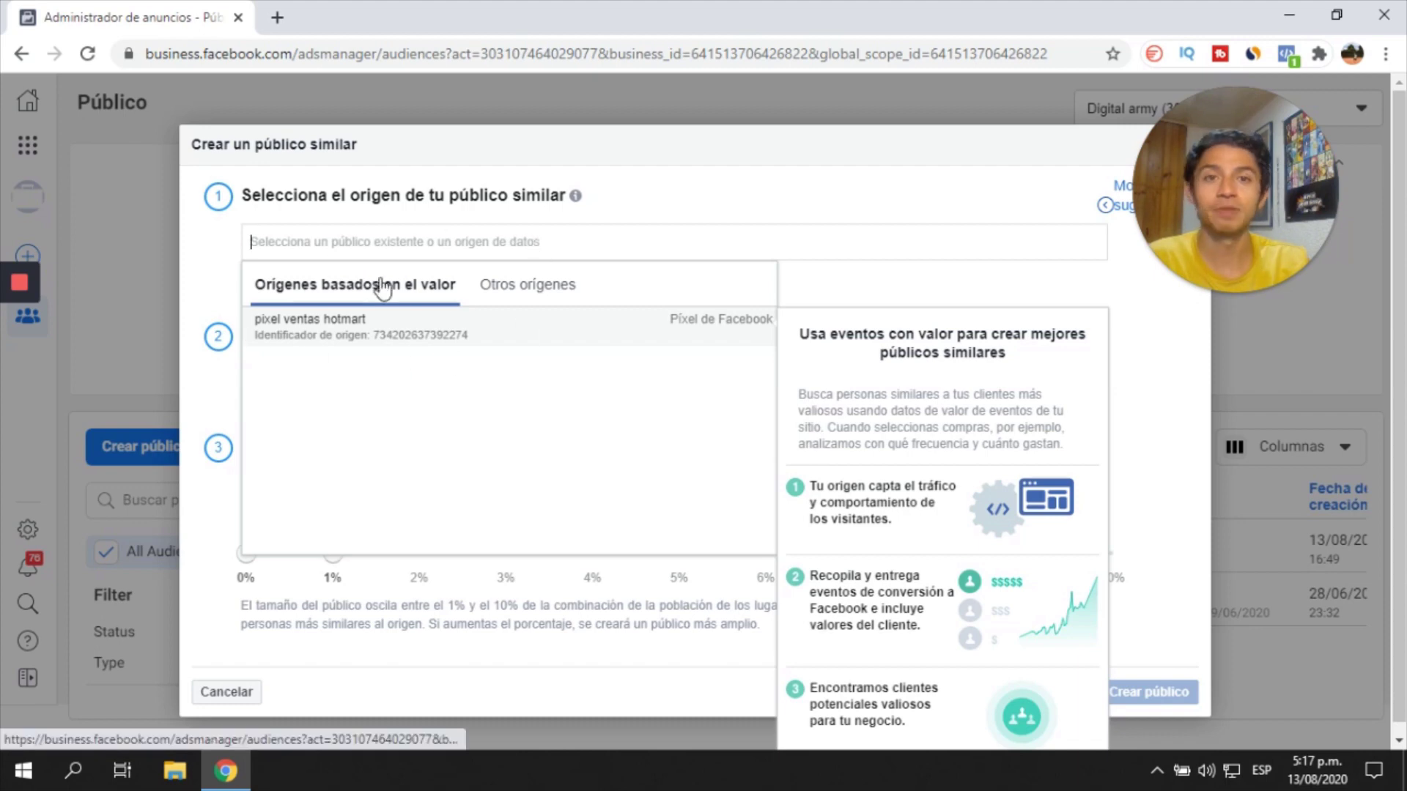
left_click(534, 285)
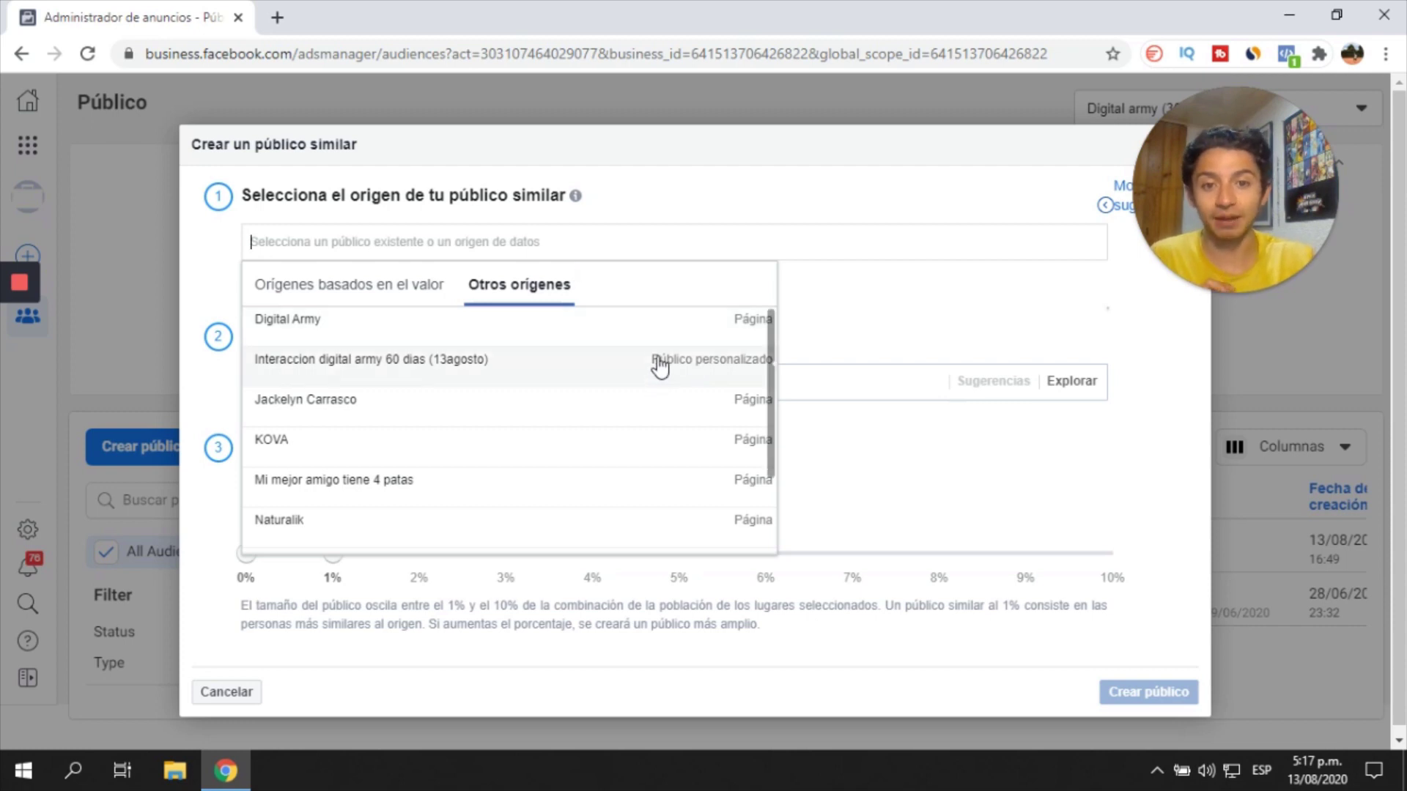
left_click(624, 390)
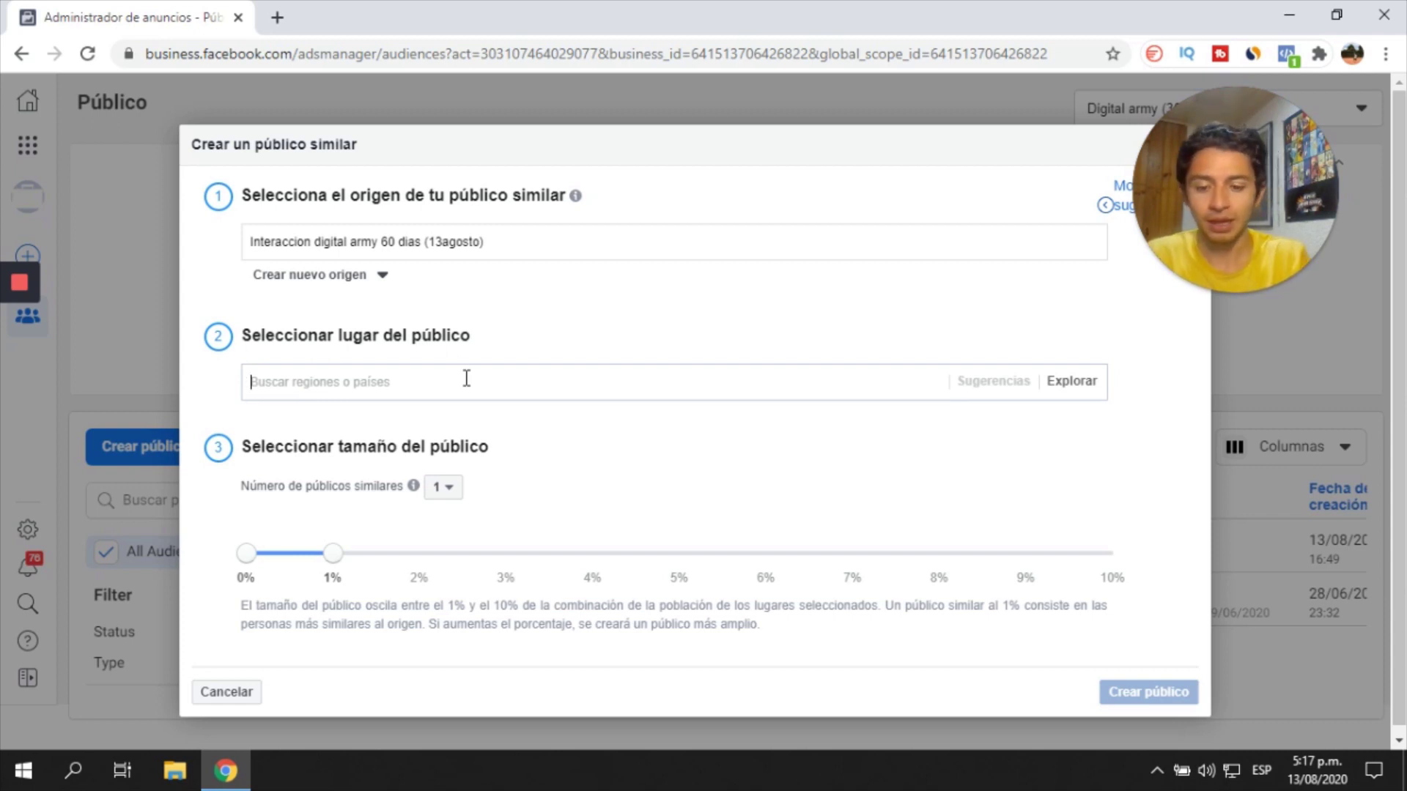
- Set the lookalike audience's location to Colombia
type("e")
type("olombi")
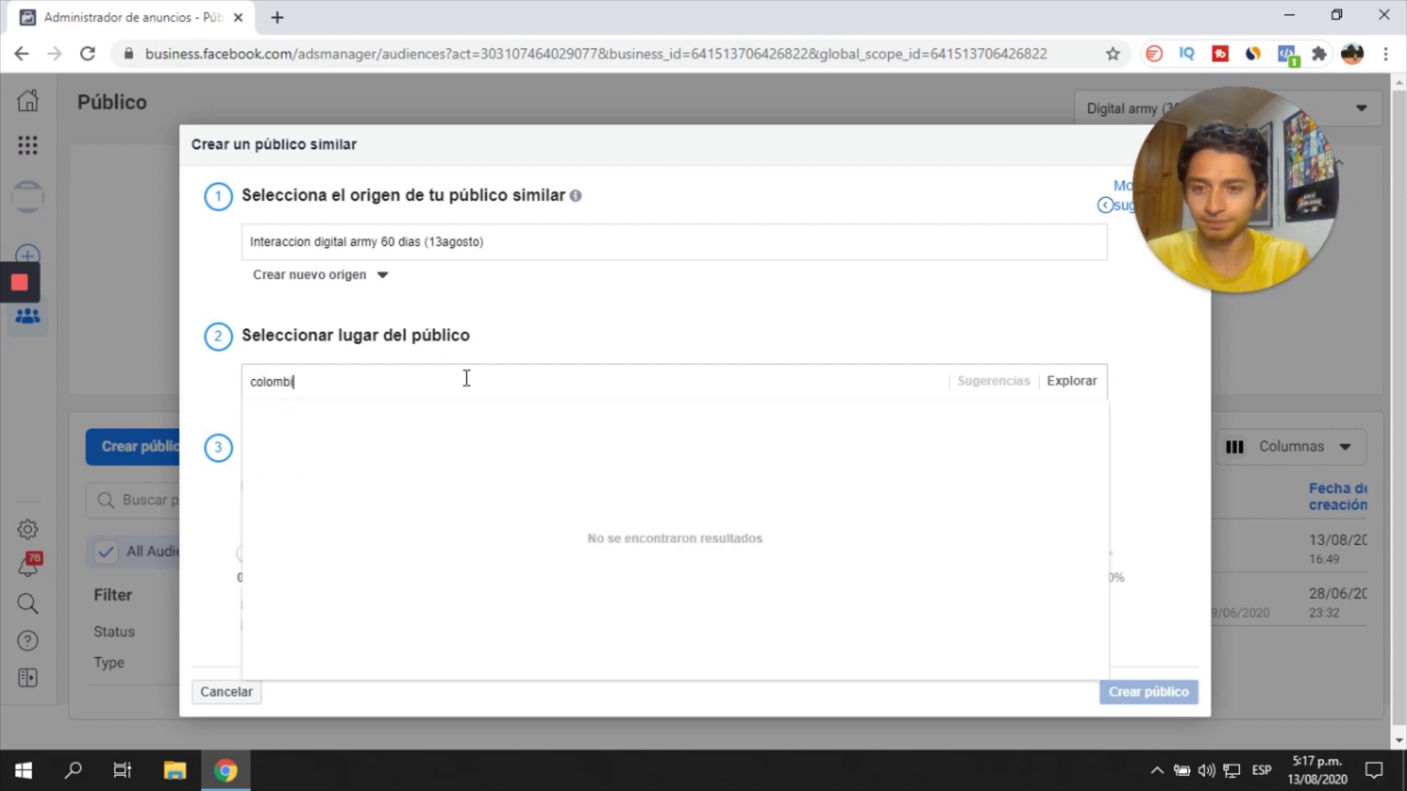
type("a")
left_click(478, 420)
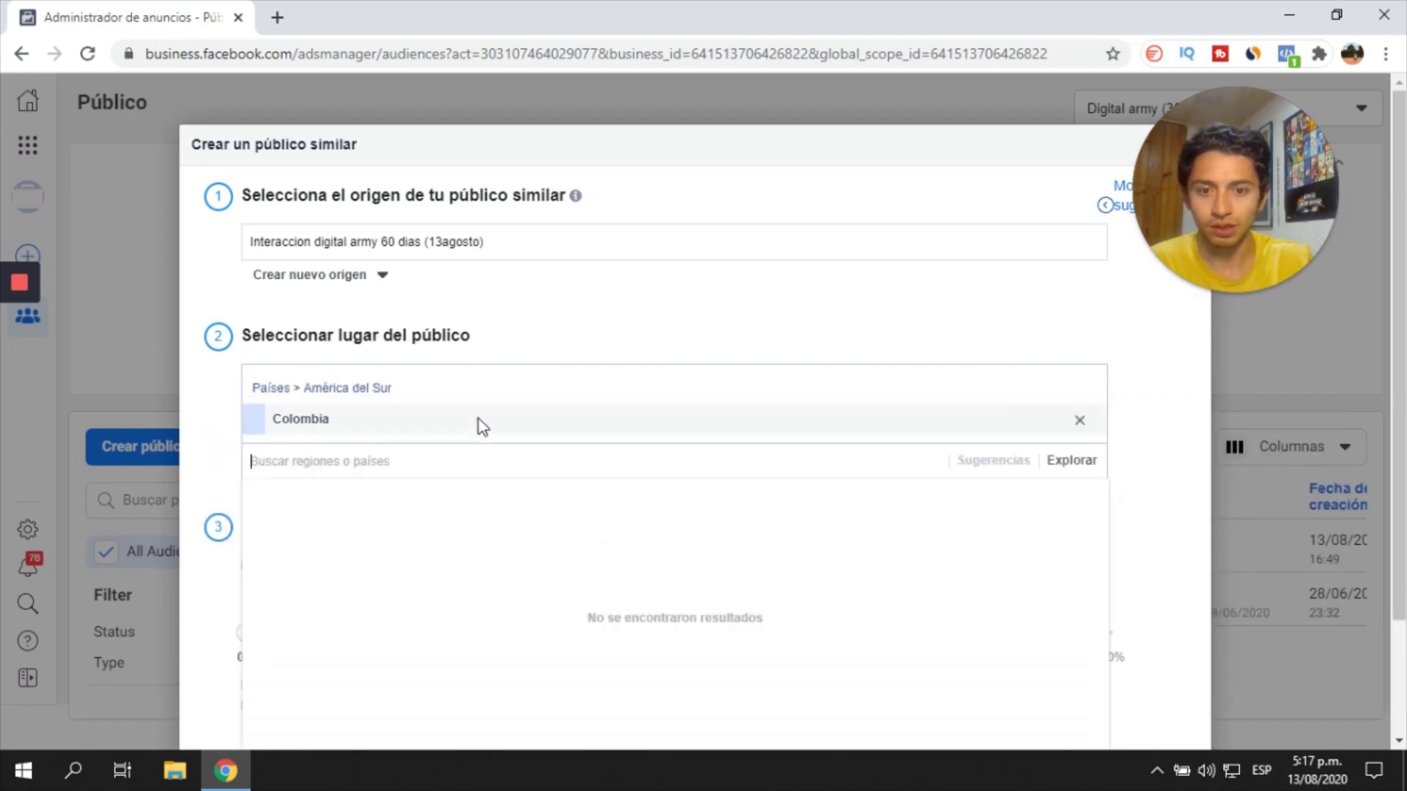
scroll(715, 431, "down", 2)
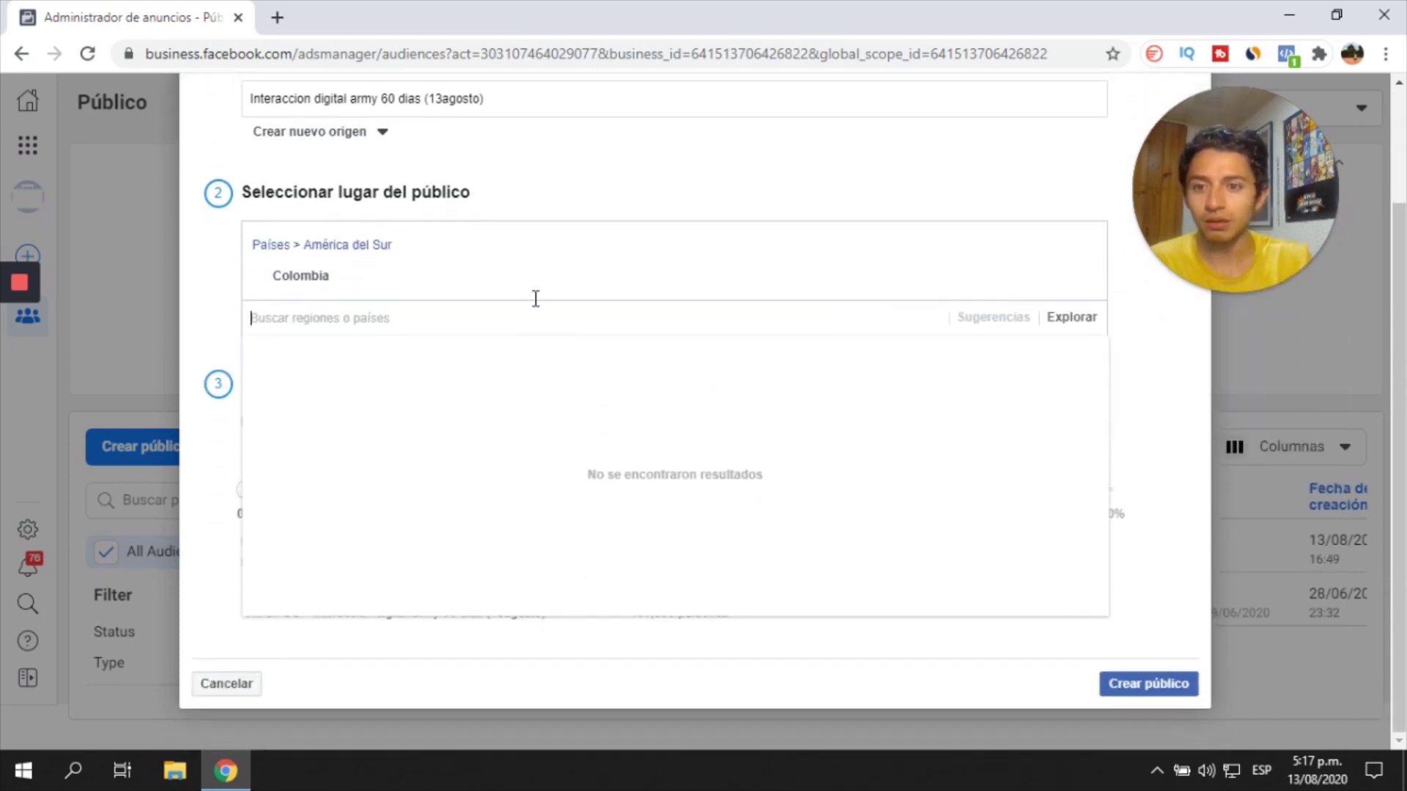
left_click(900, 185)
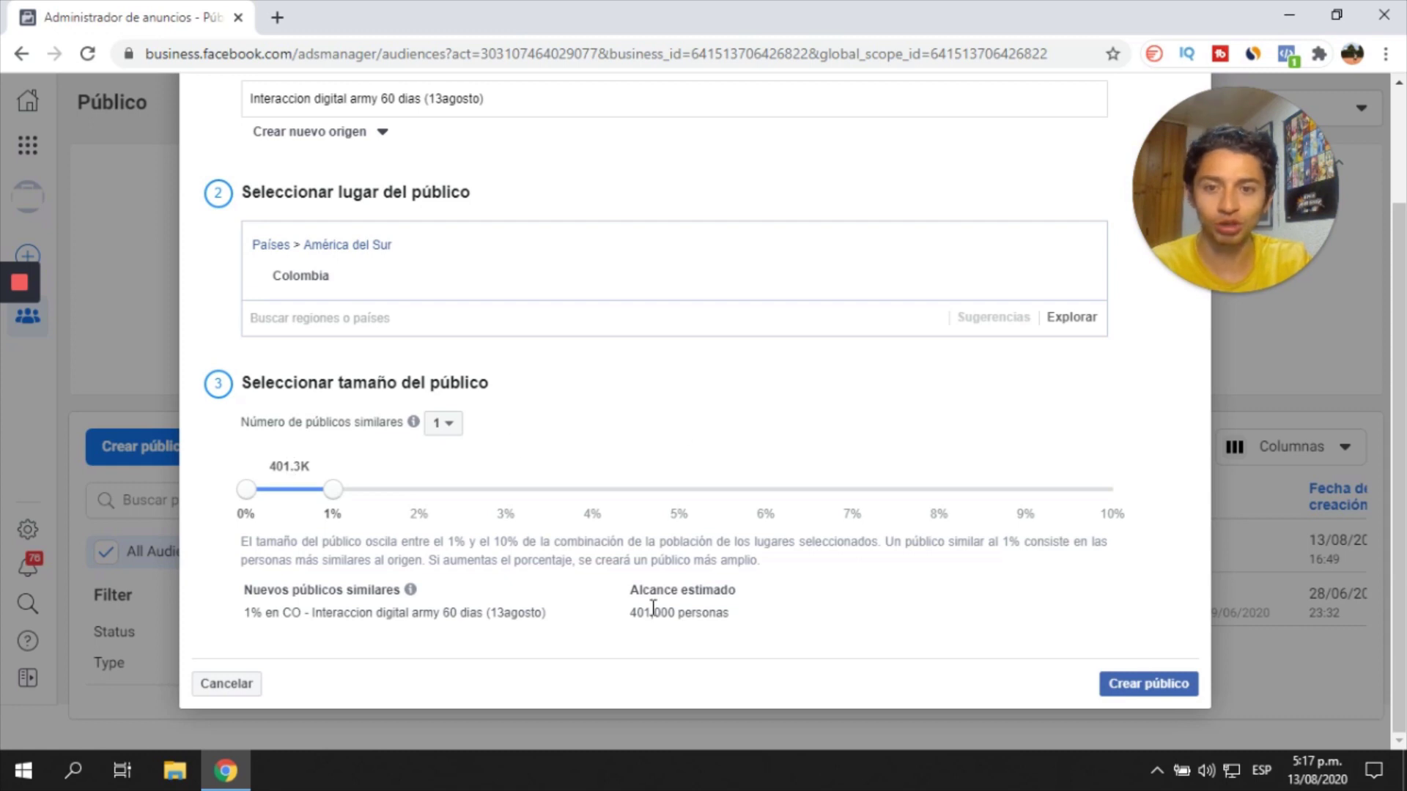
- Review the lookalike audience's source, location and size settings and the options for the number of audiences
scroll(662, 394, "up", 2)
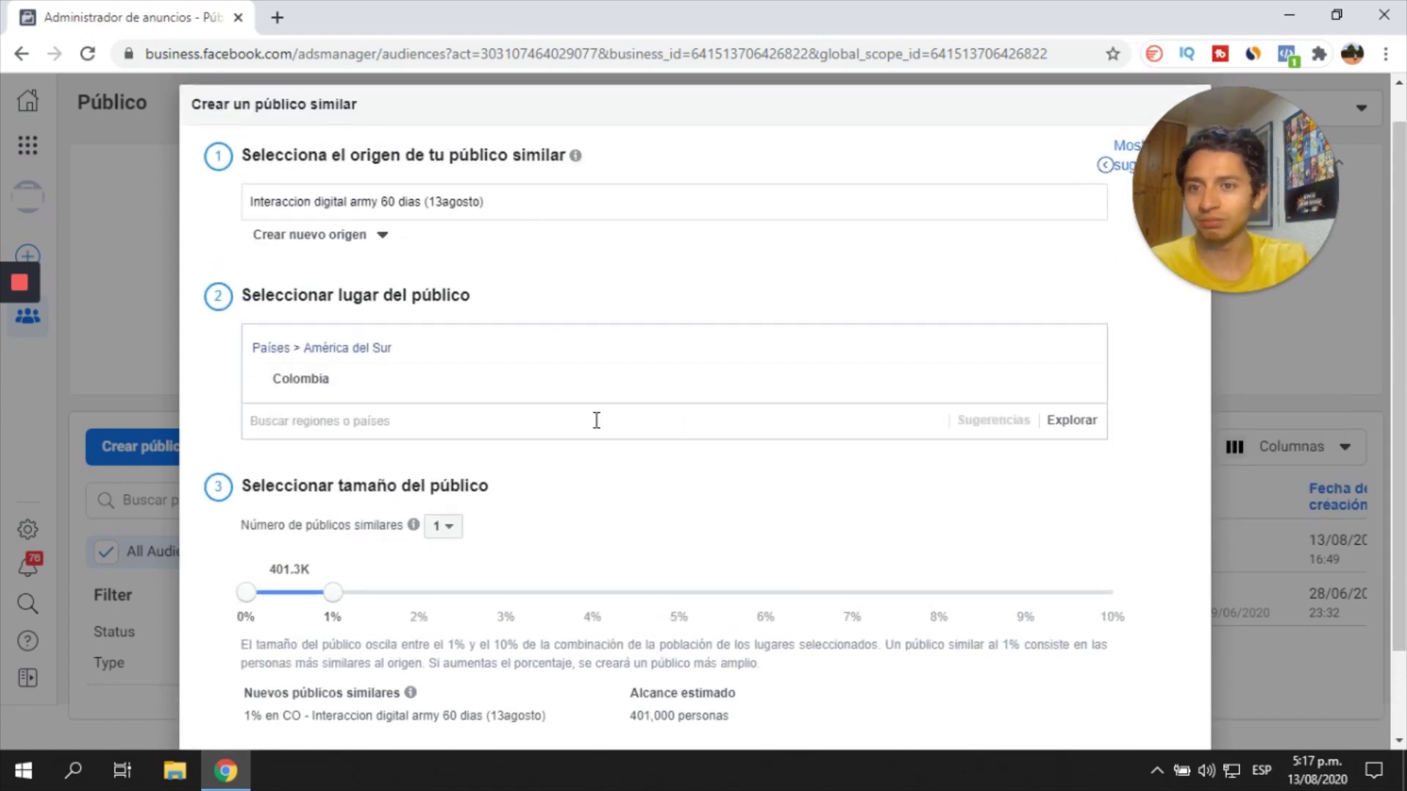
scroll(596, 420, "down", 2)
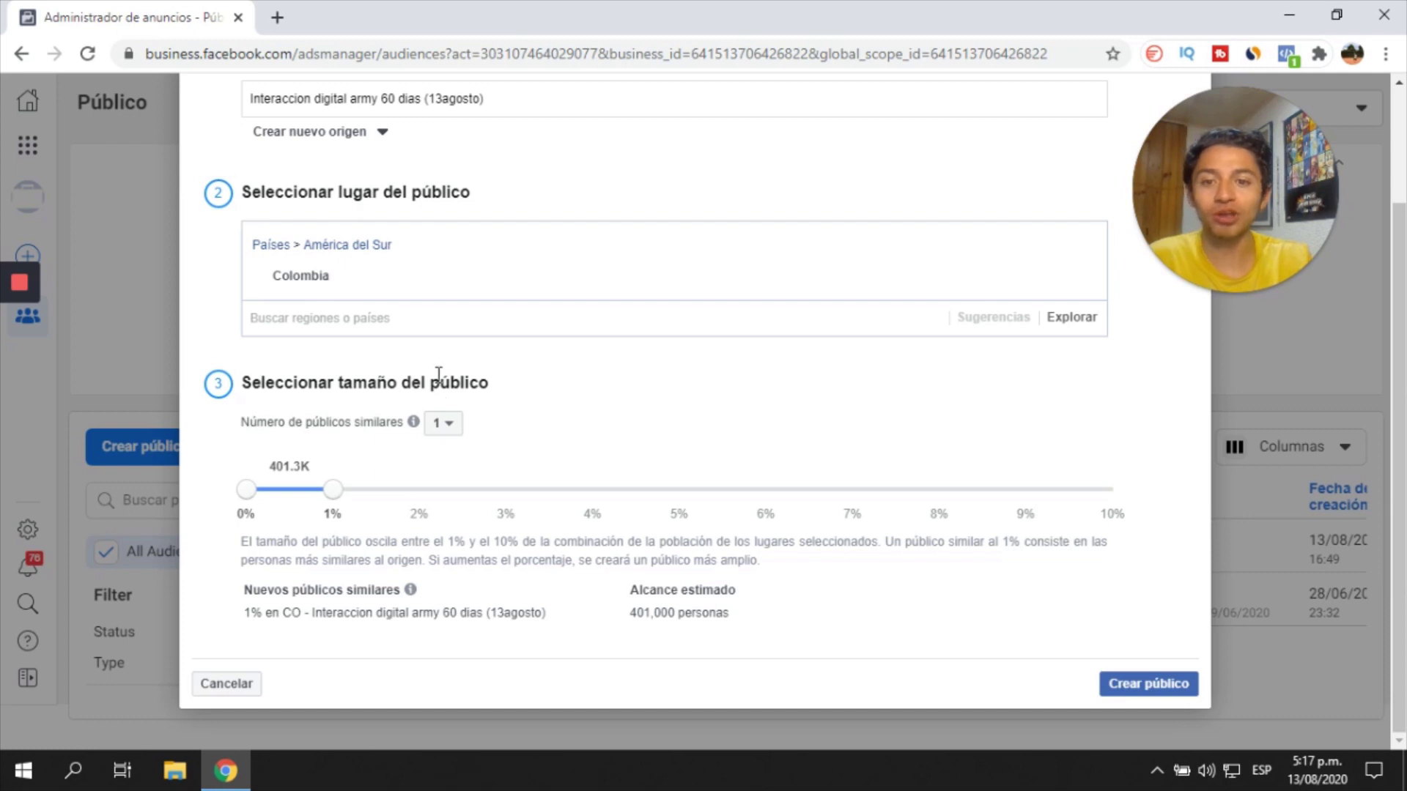
left_click(444, 425)
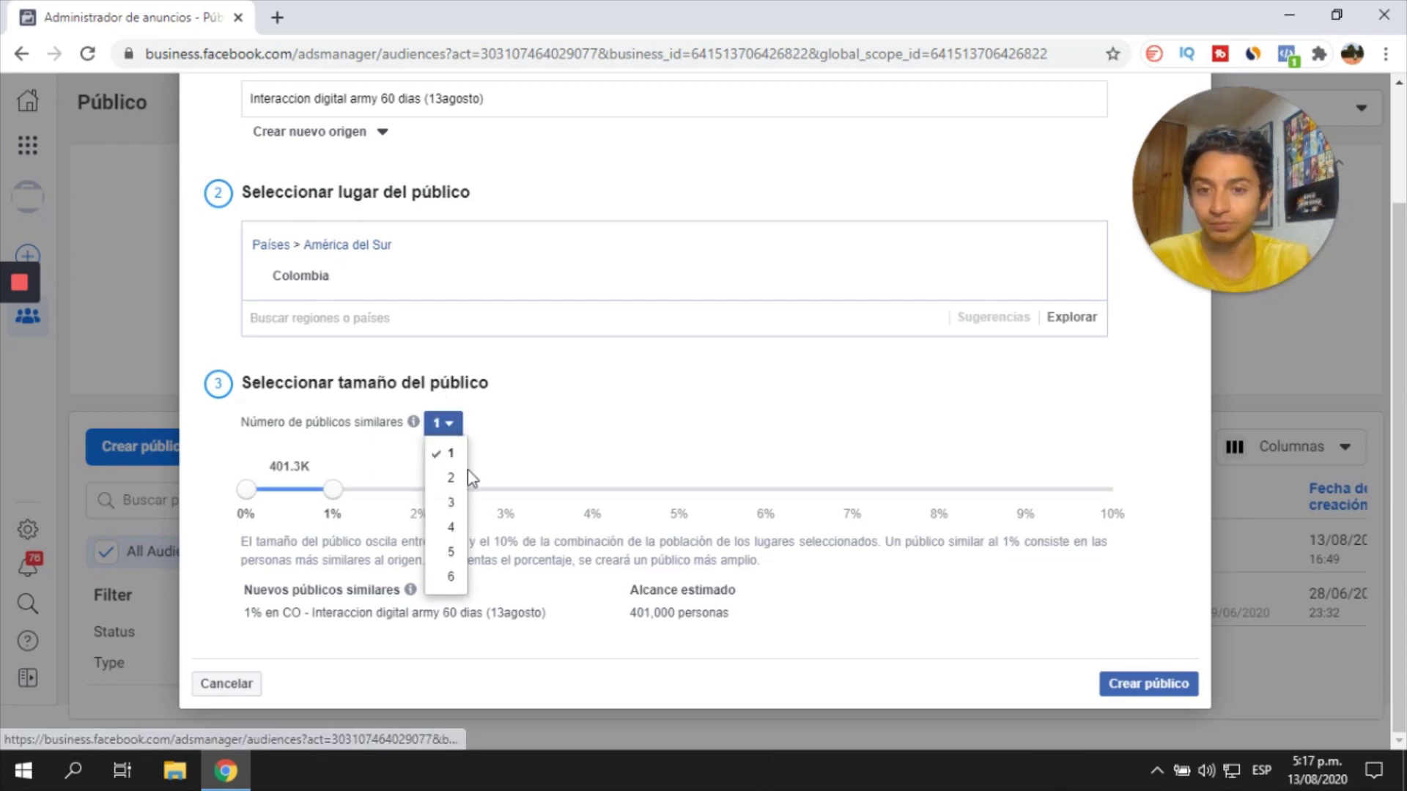
left_click(654, 400)
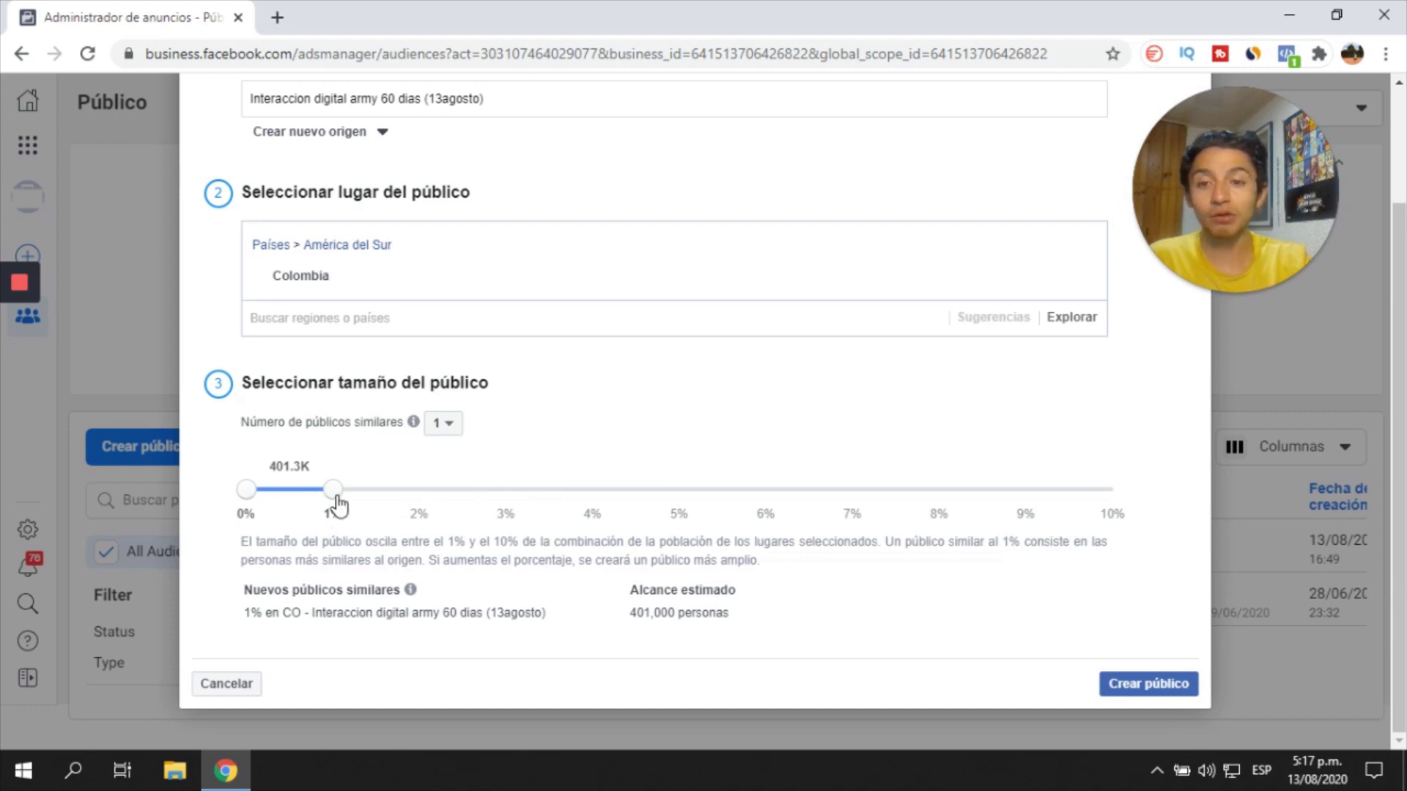
- Try lookalike audience sizes of 10% and 1%, and set the size to 6%
left_click_drag(336, 499, 1120, 490)
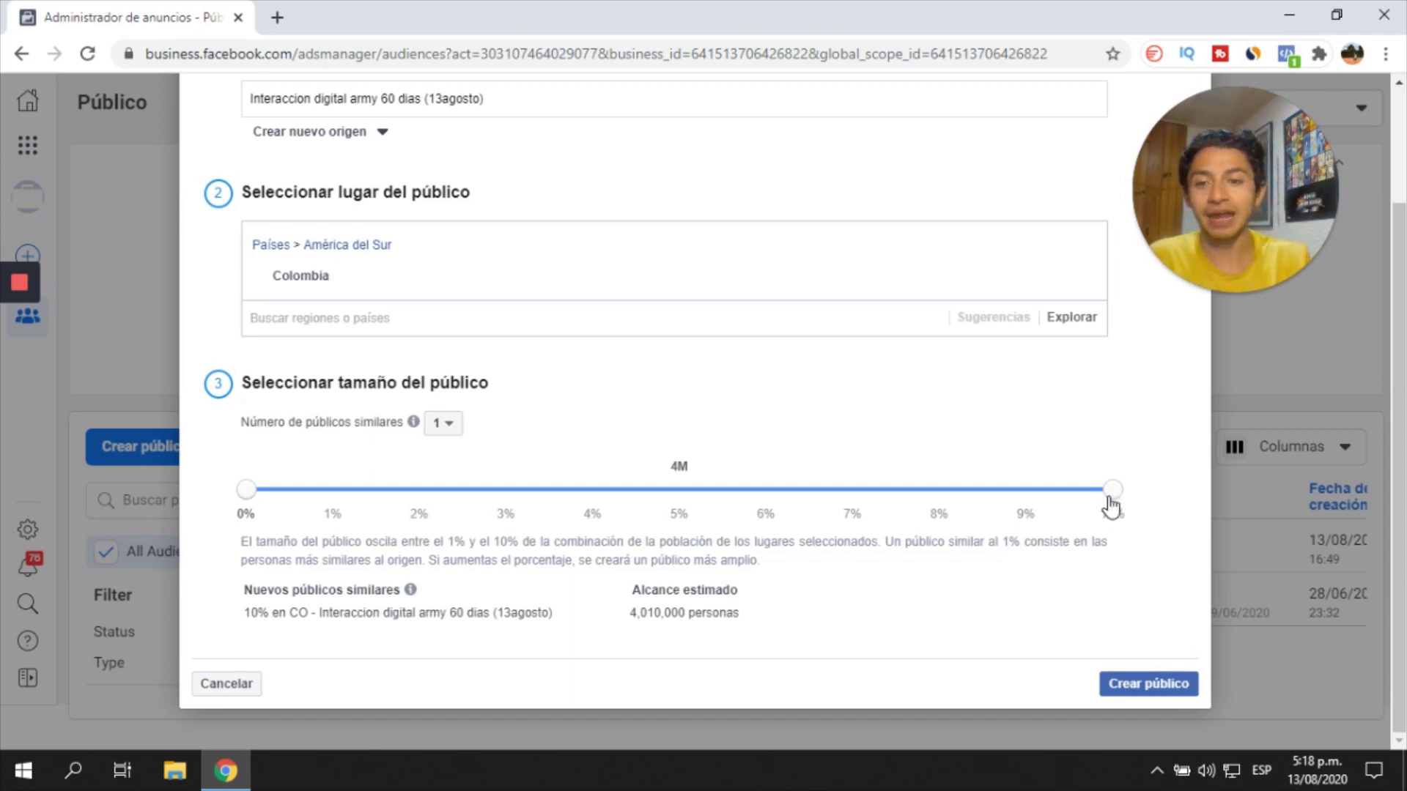
left_click_drag(1113, 489, 291, 490)
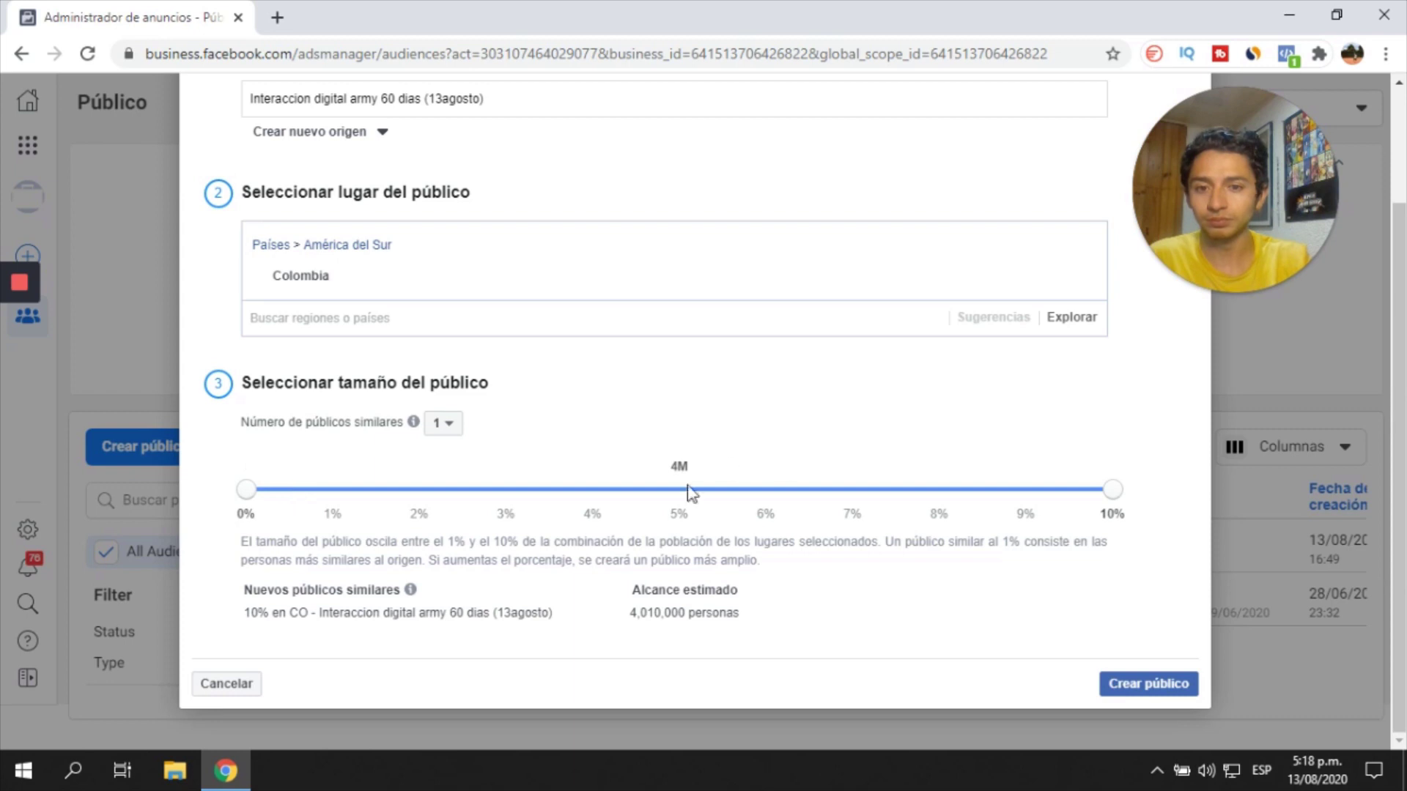
left_click_drag(1113, 489, 249, 502)
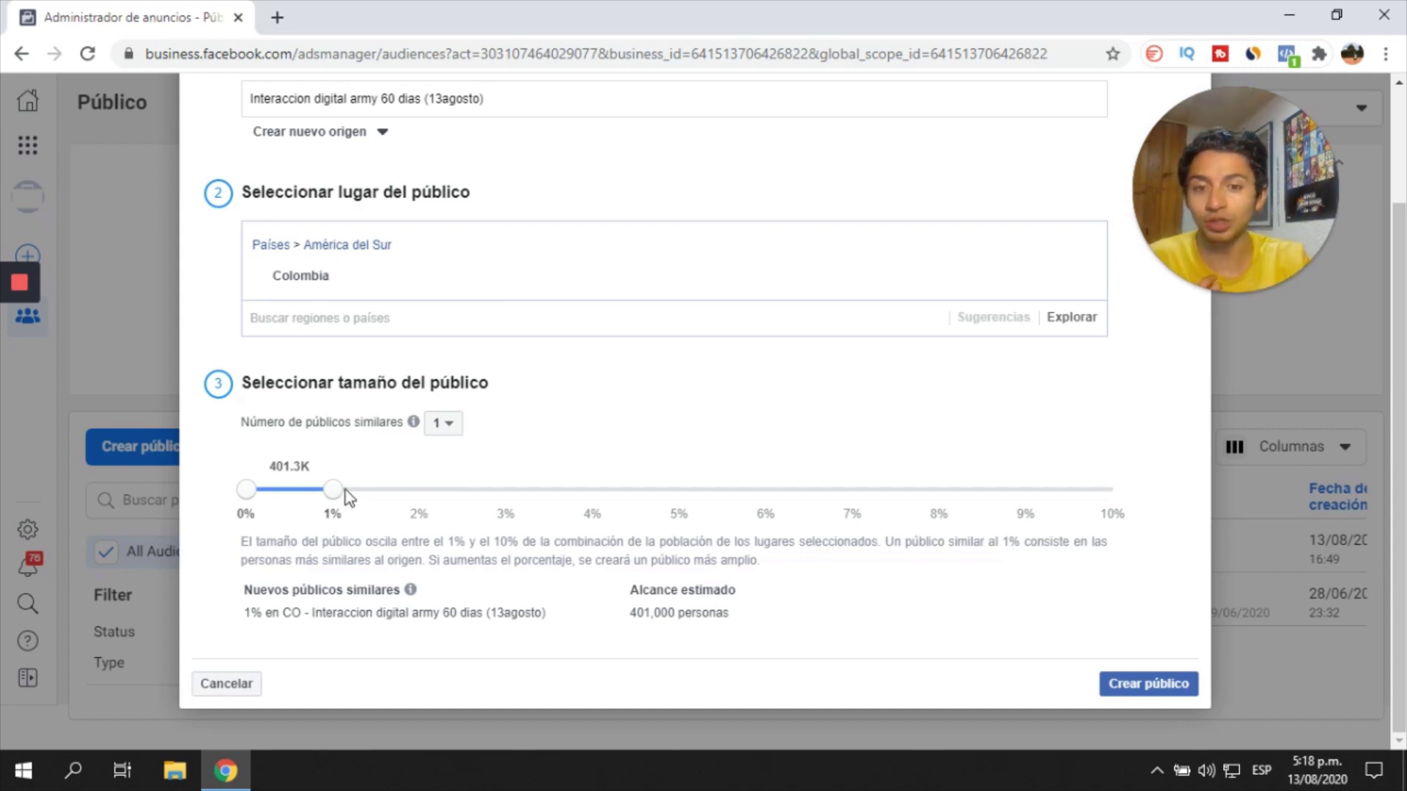
left_click_drag(346, 490, 767, 504)
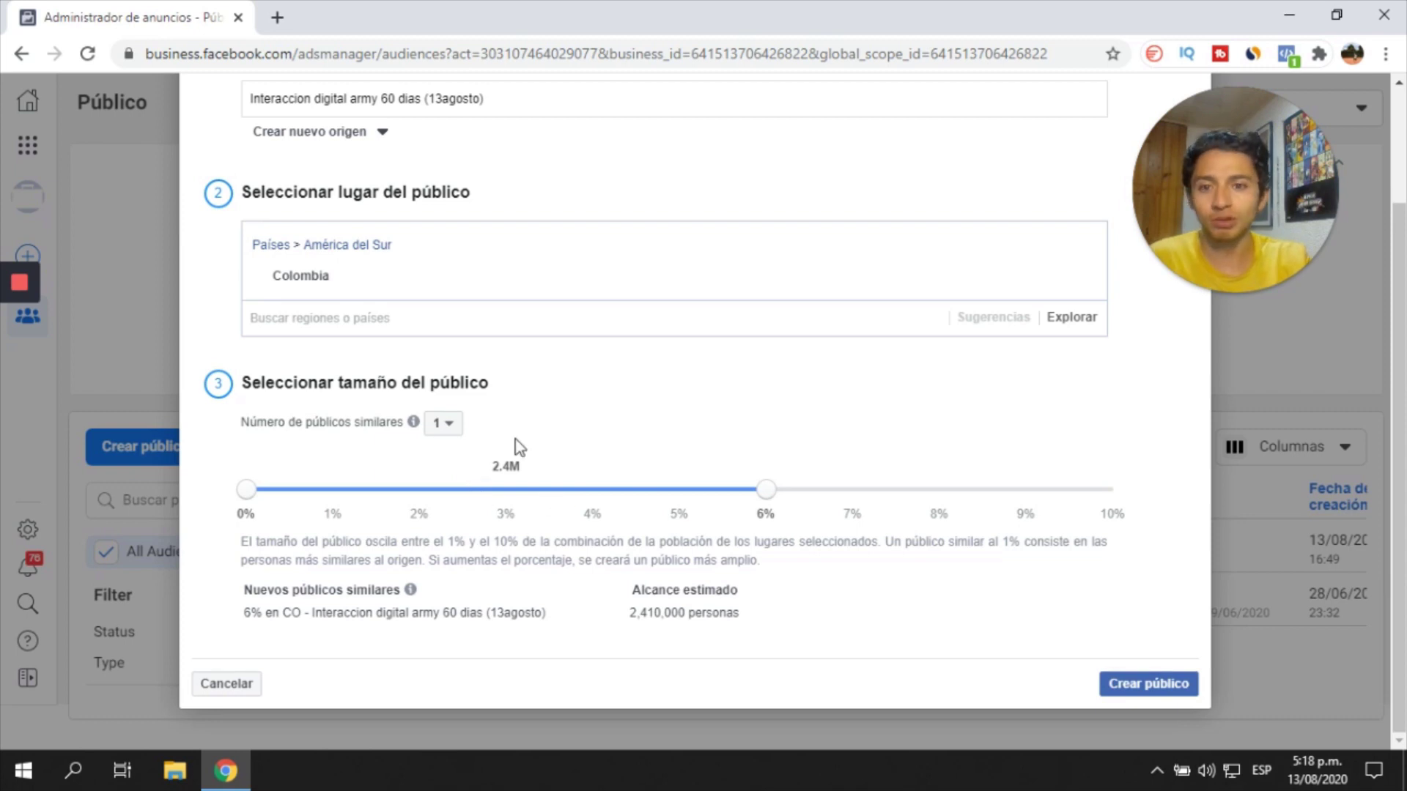
- Set the number of lookalike audiences to 3 with ranges ending at 2%, 4% and 6%, and create them
left_click(443, 423)
left_click(452, 505)
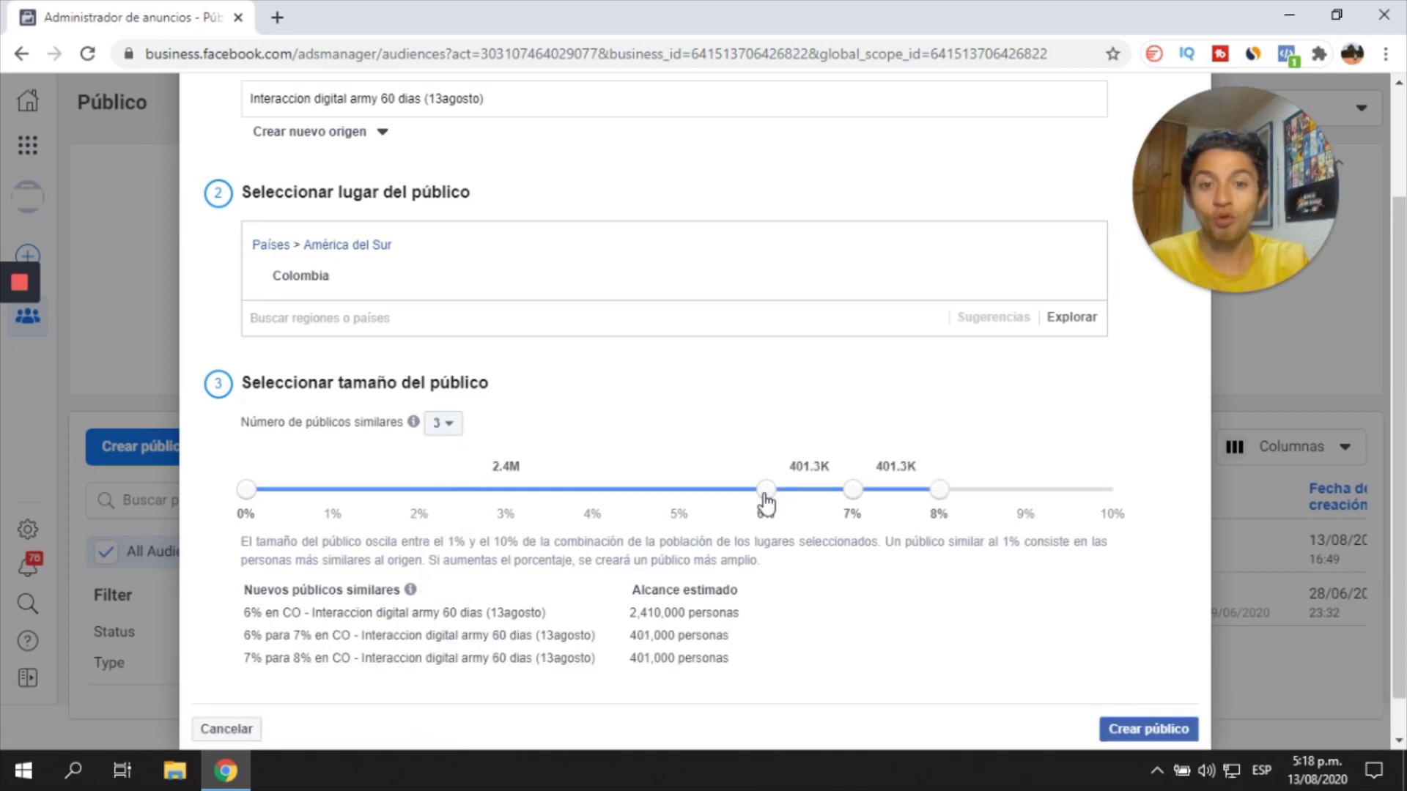
left_click_drag(764, 491, 411, 489)
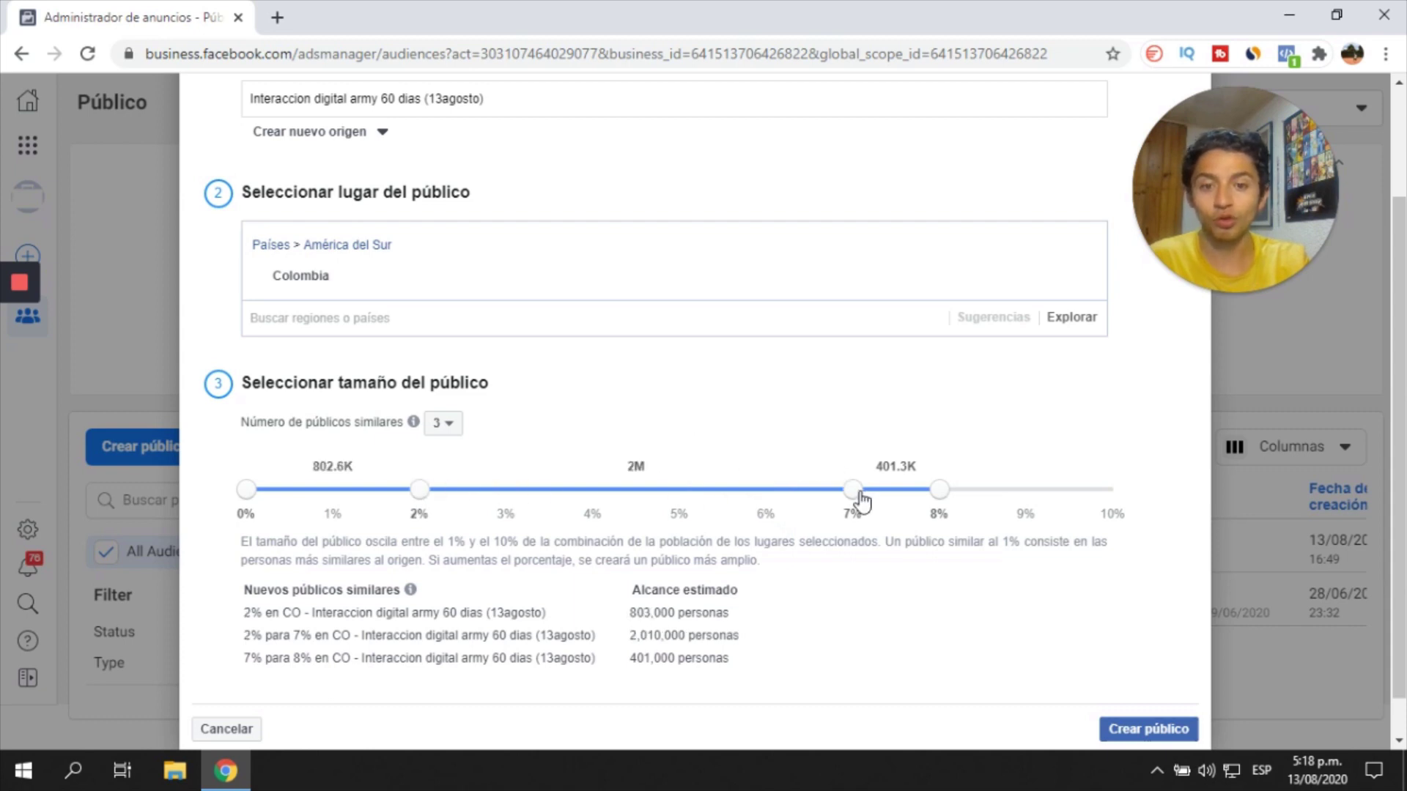
left_click_drag(860, 493, 625, 502)
left_click_drag(853, 490, 619, 505)
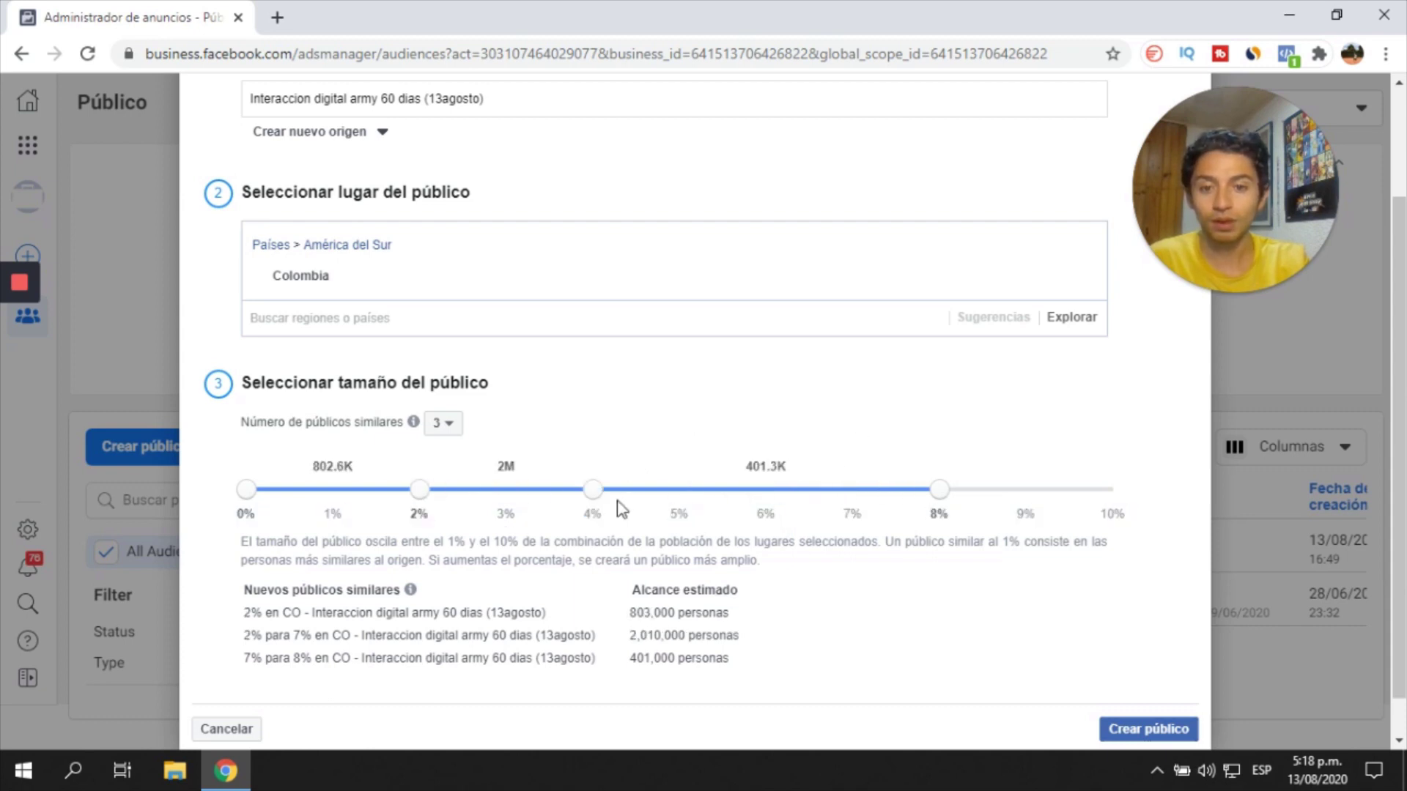
left_click_drag(945, 501, 765, 496)
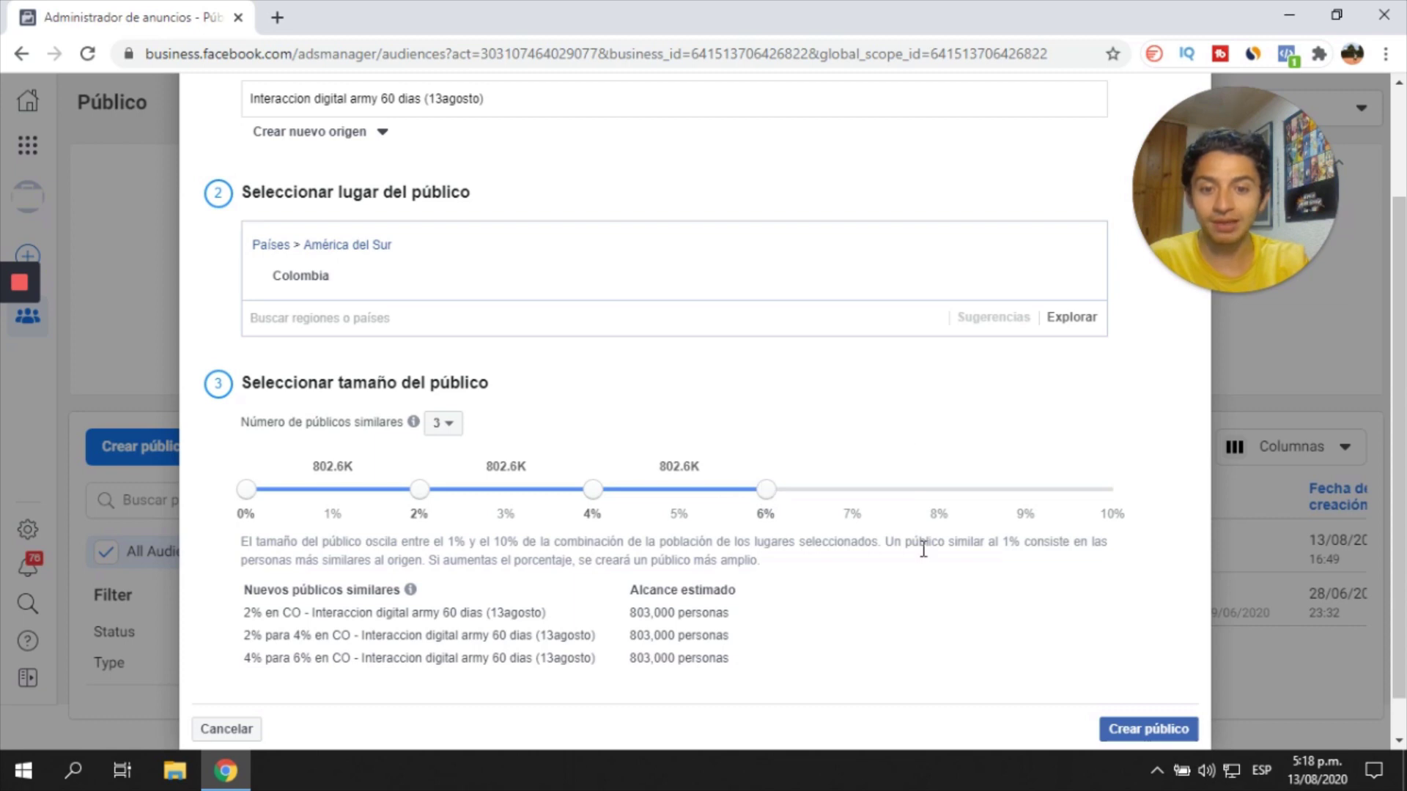
scroll(679, 627, "down", 1)
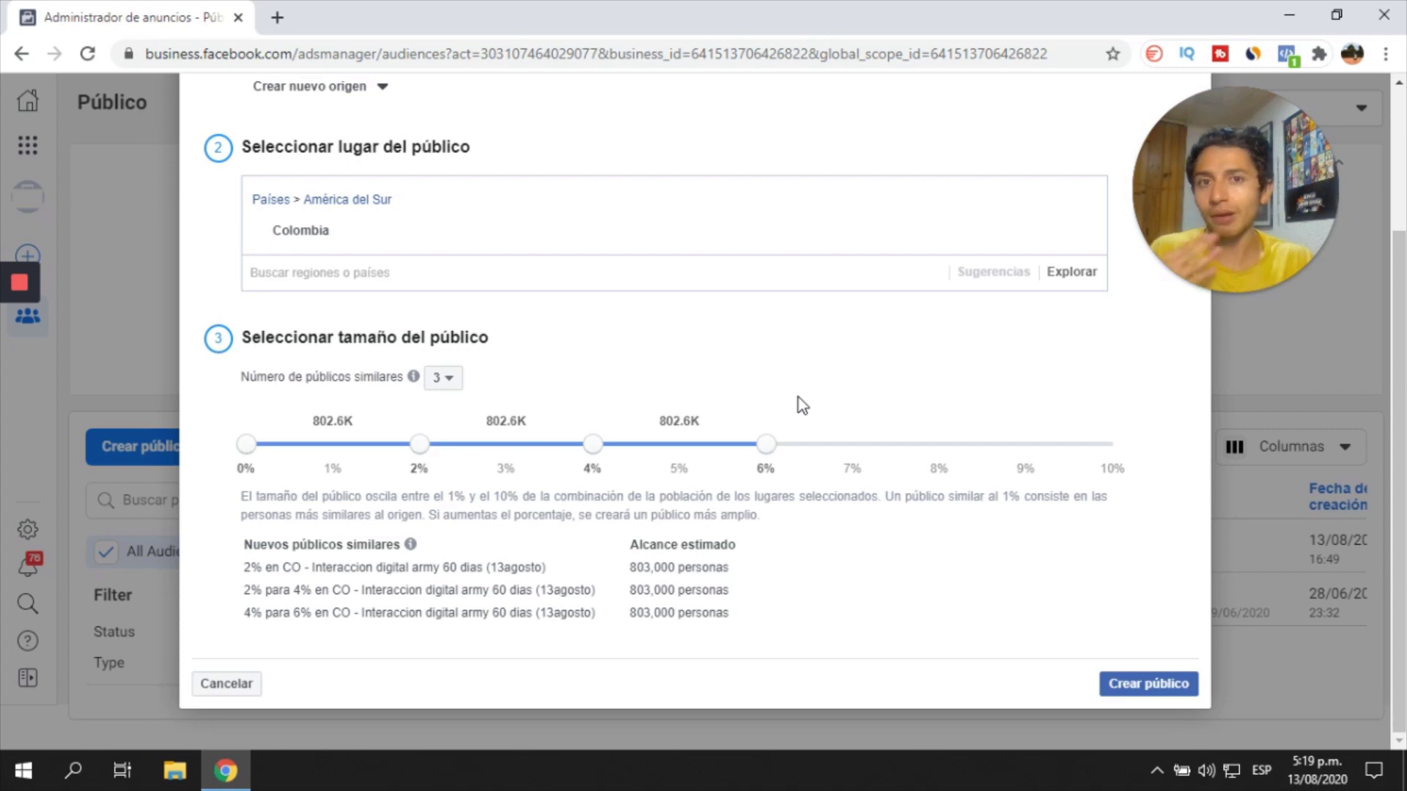
left_click(1165, 684)
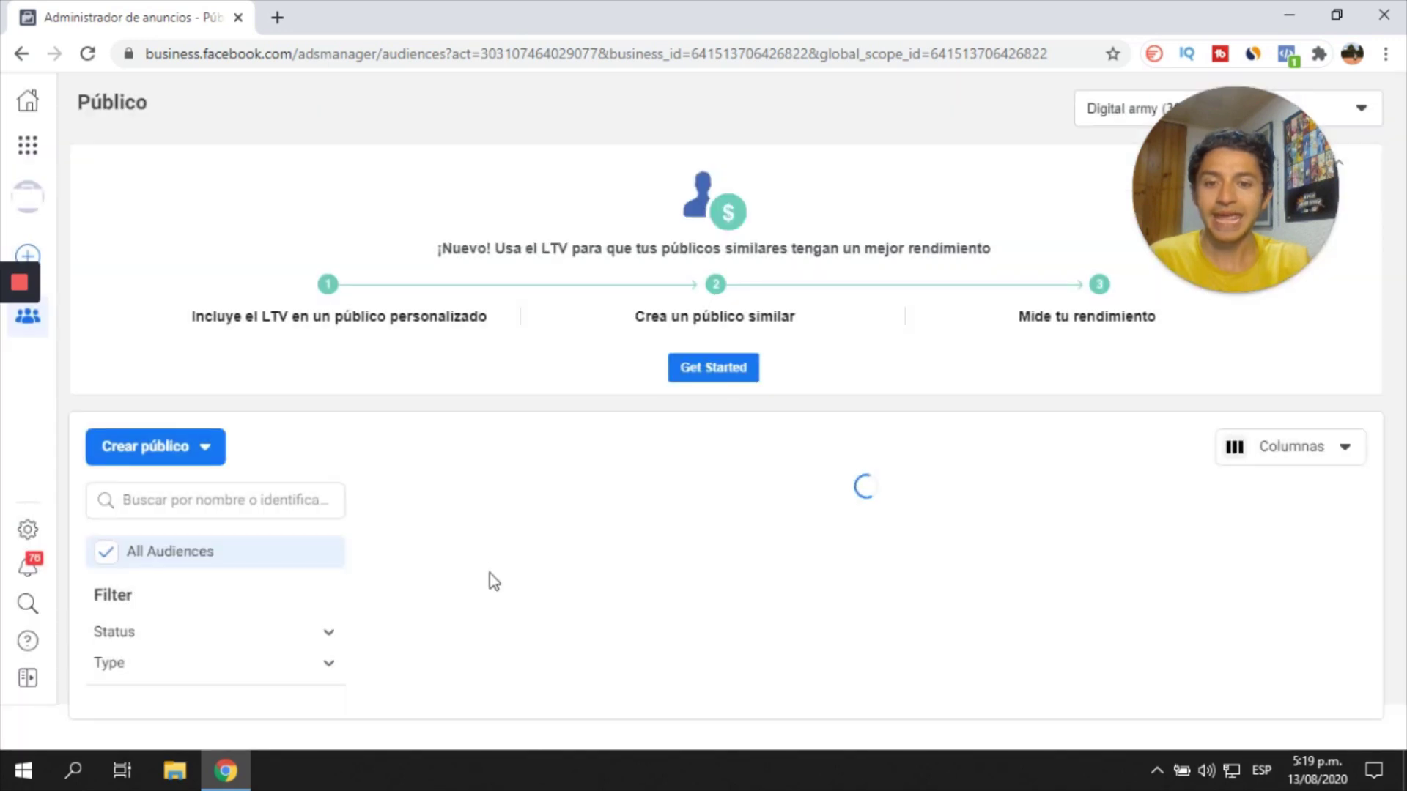
mouse_move(644, 587)
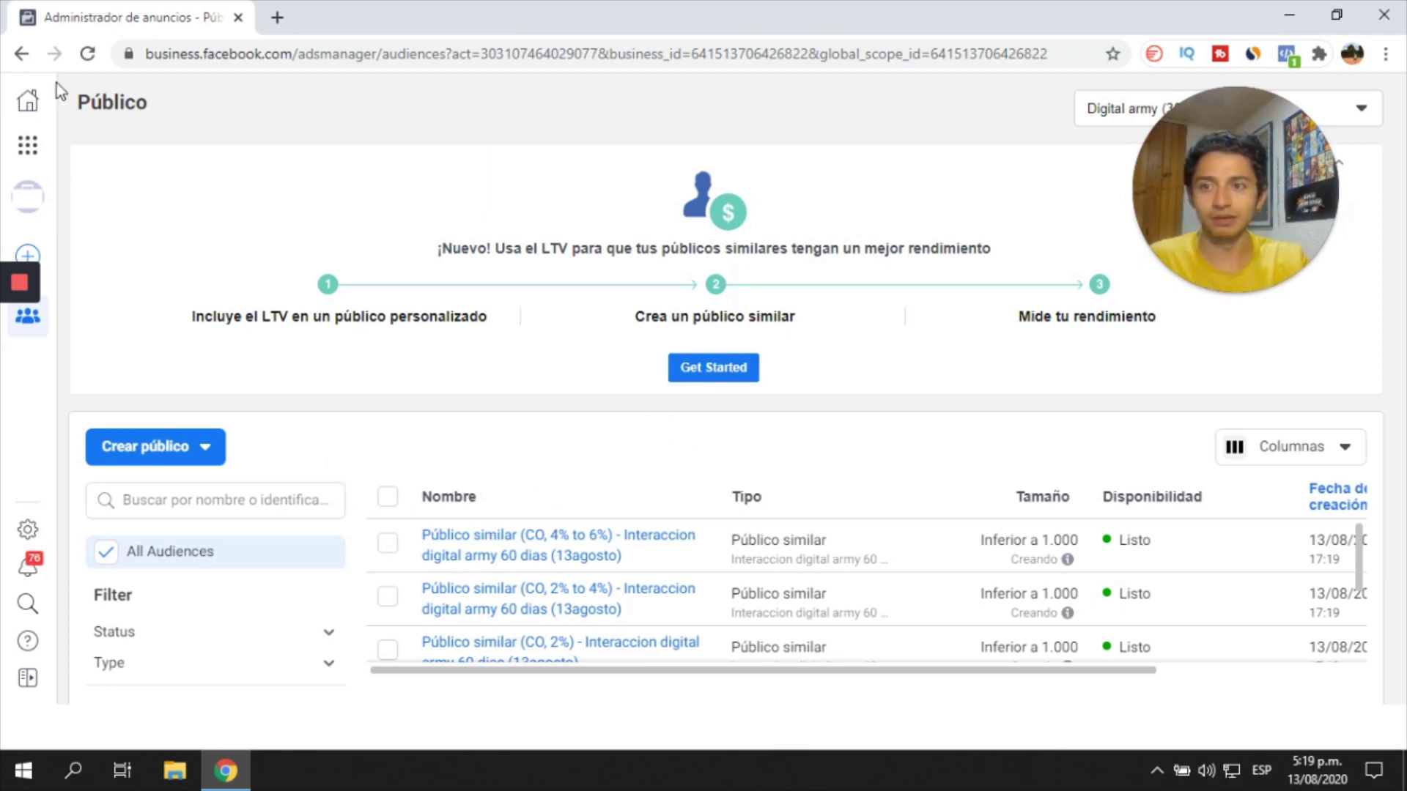
- Go to the ads manager (Administrador de anuncios) and create a new campaign with the Tráfico objective
mouse_move(55, 82)
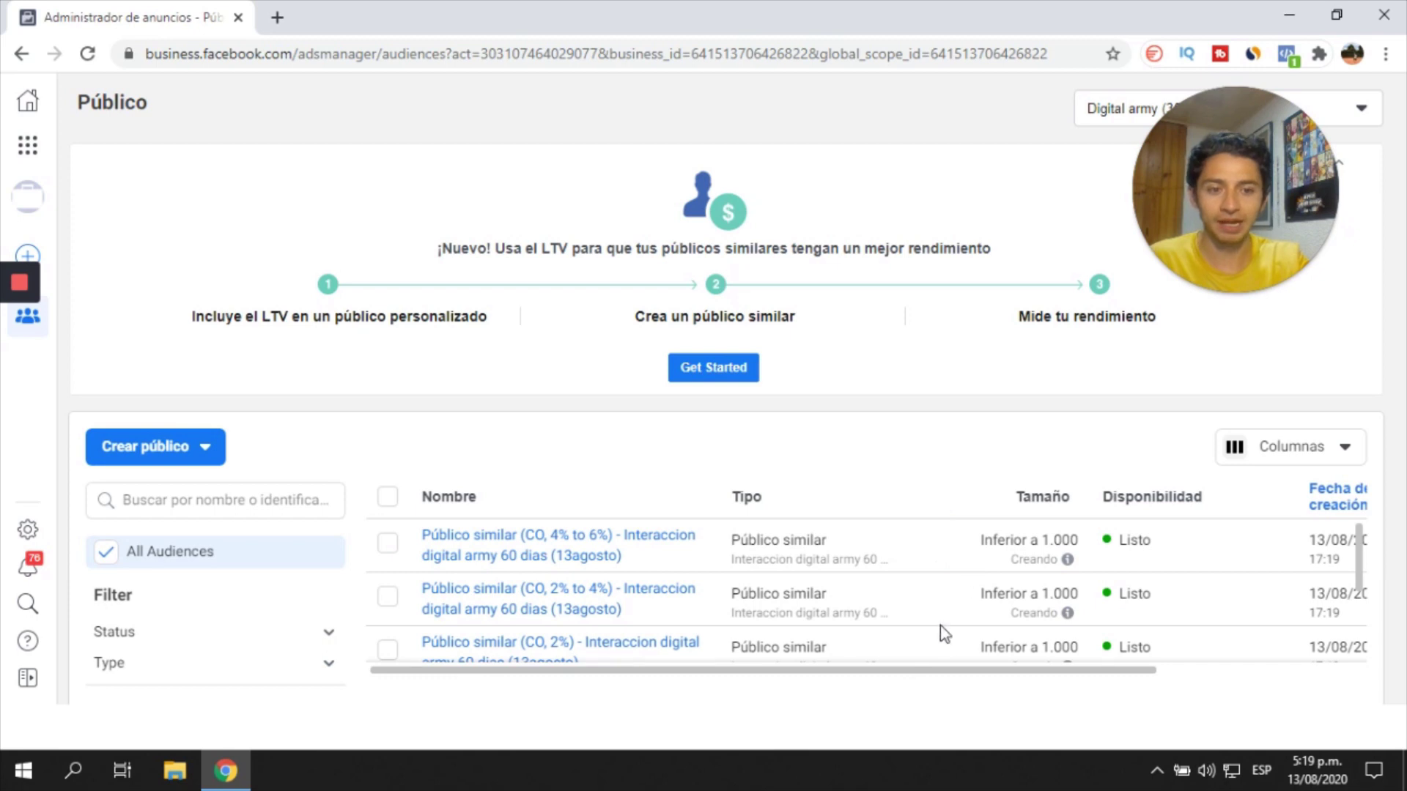
left_click(25, 157)
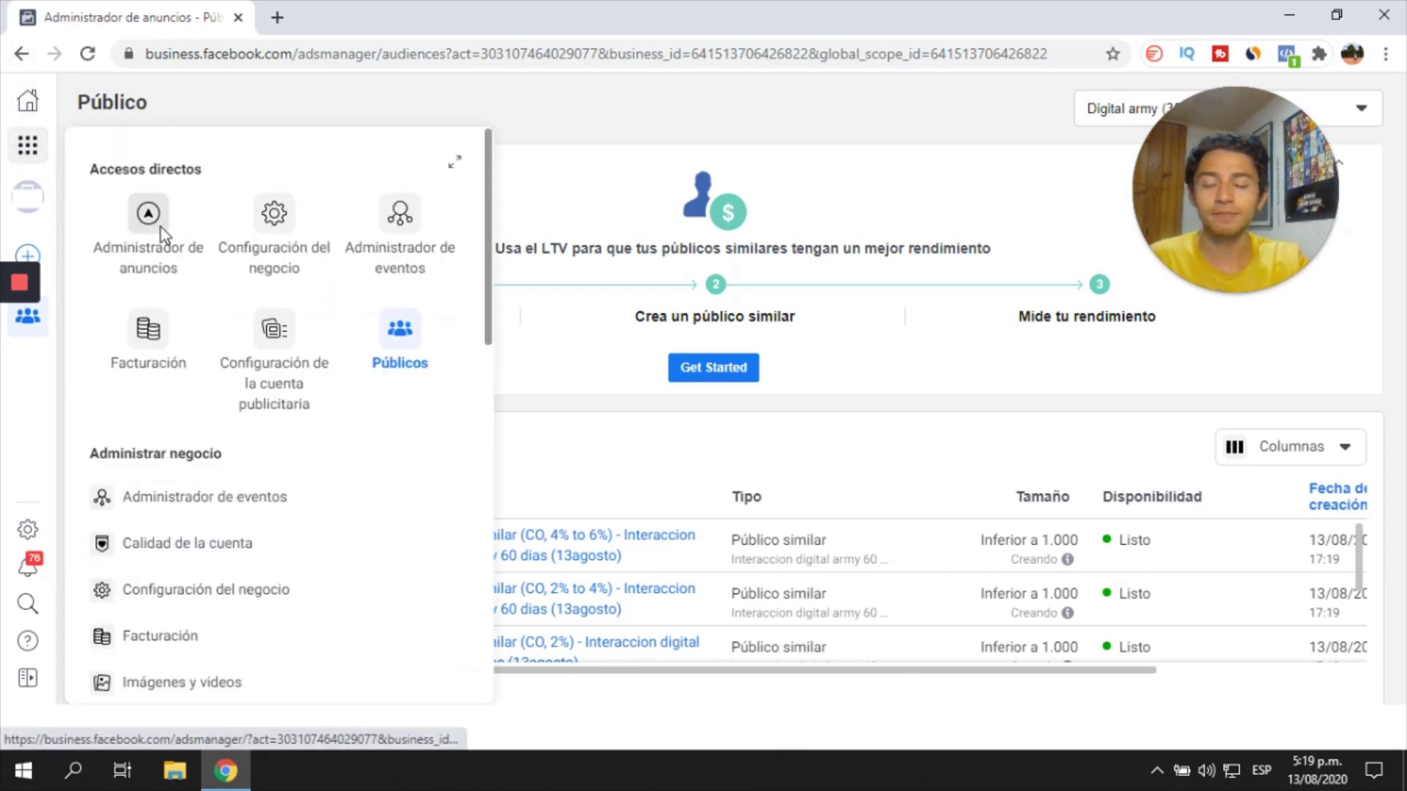
left_click(166, 233)
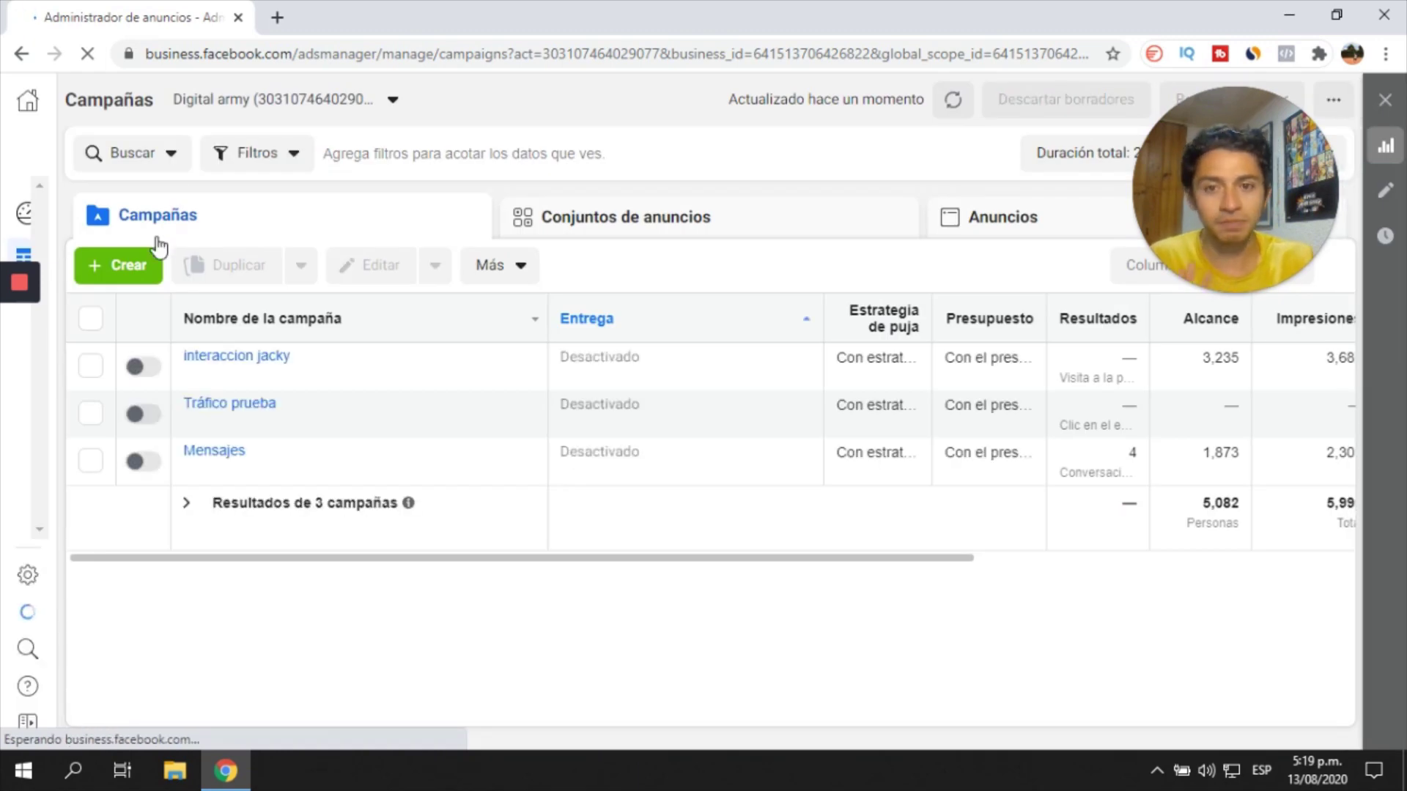
left_click(148, 264)
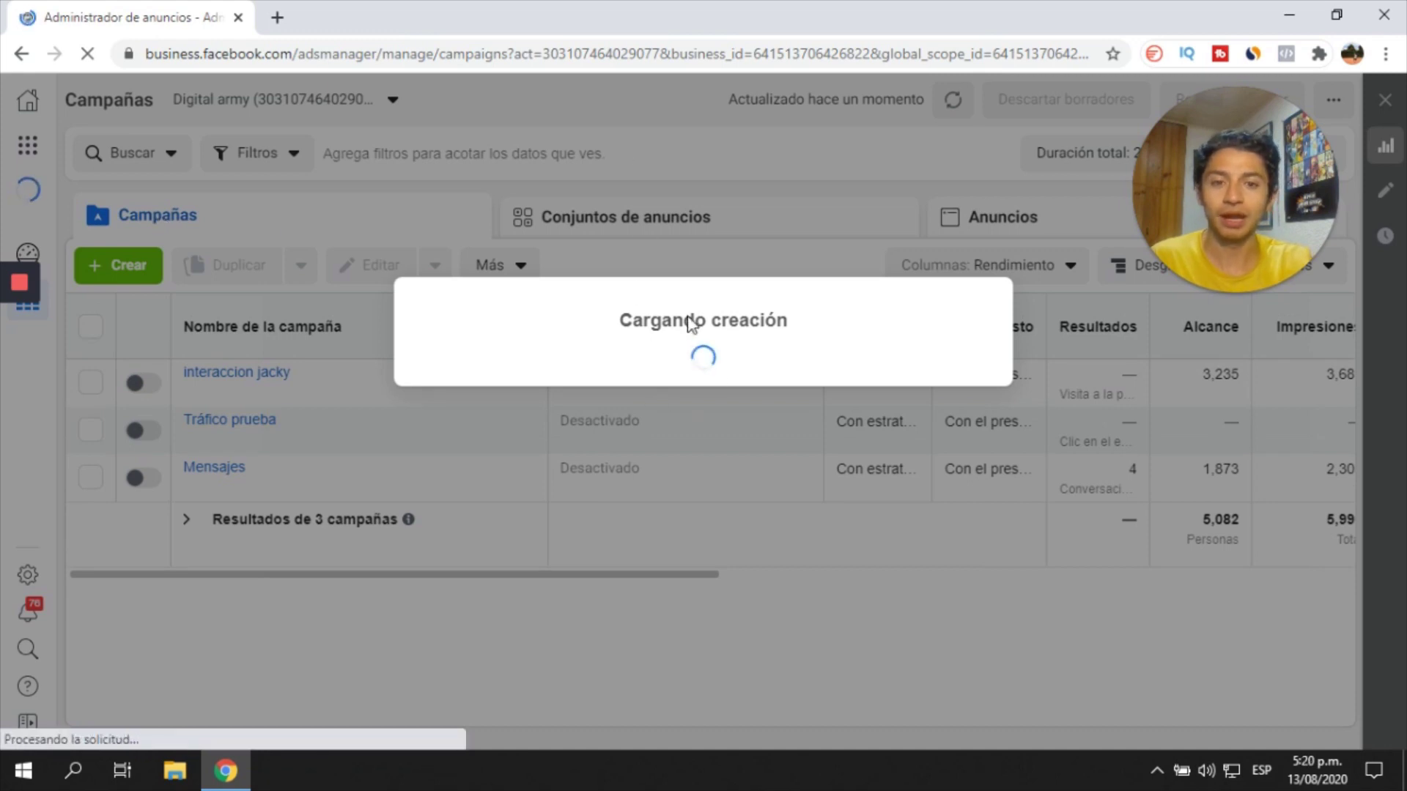
left_click(627, 291)
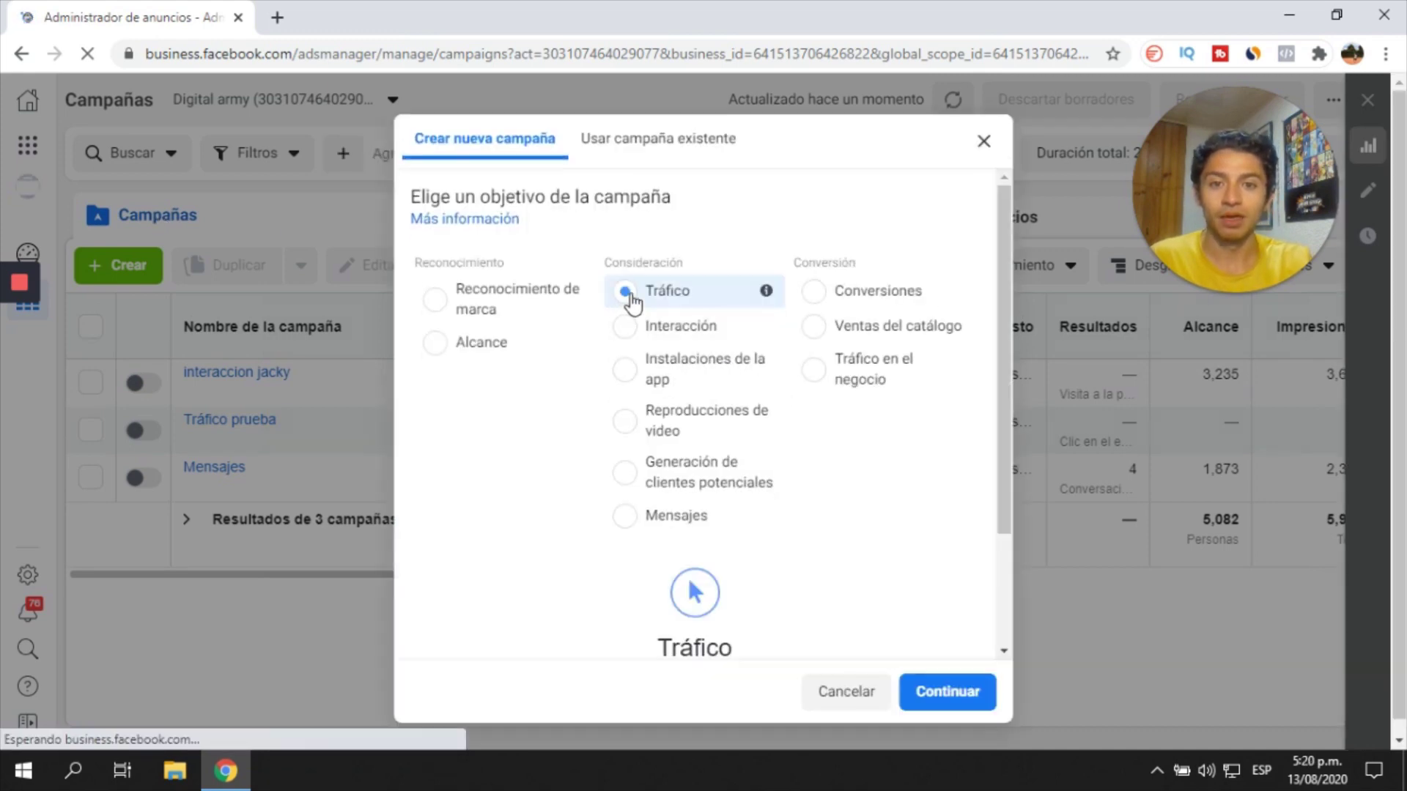
left_click(960, 692)
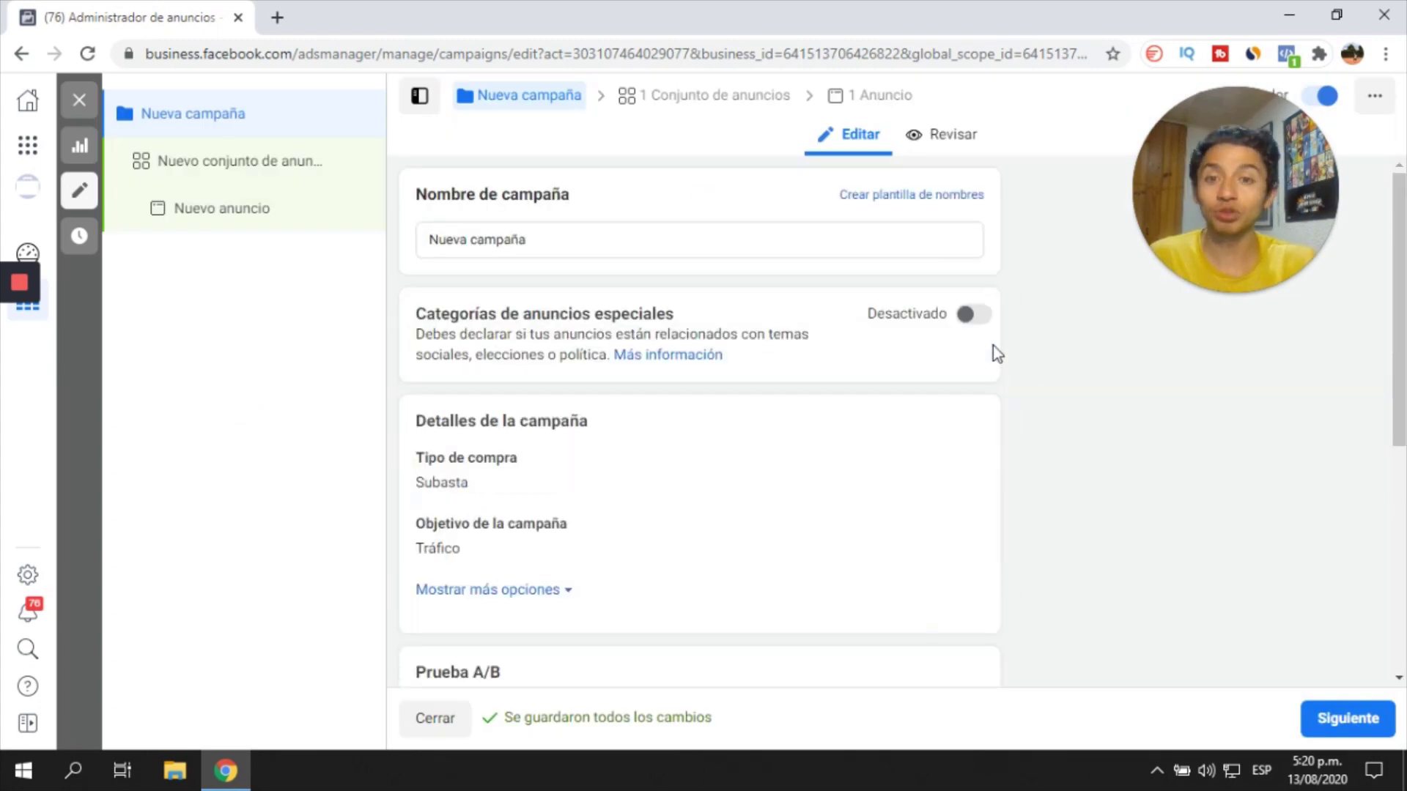
- In the new ad set, add the lookalike audience "Público similar (CO, 4% to 6%) - Interaccion digital army 60 dias (13agosto)" as its custom audience
scroll(607, 392, "down", 6)
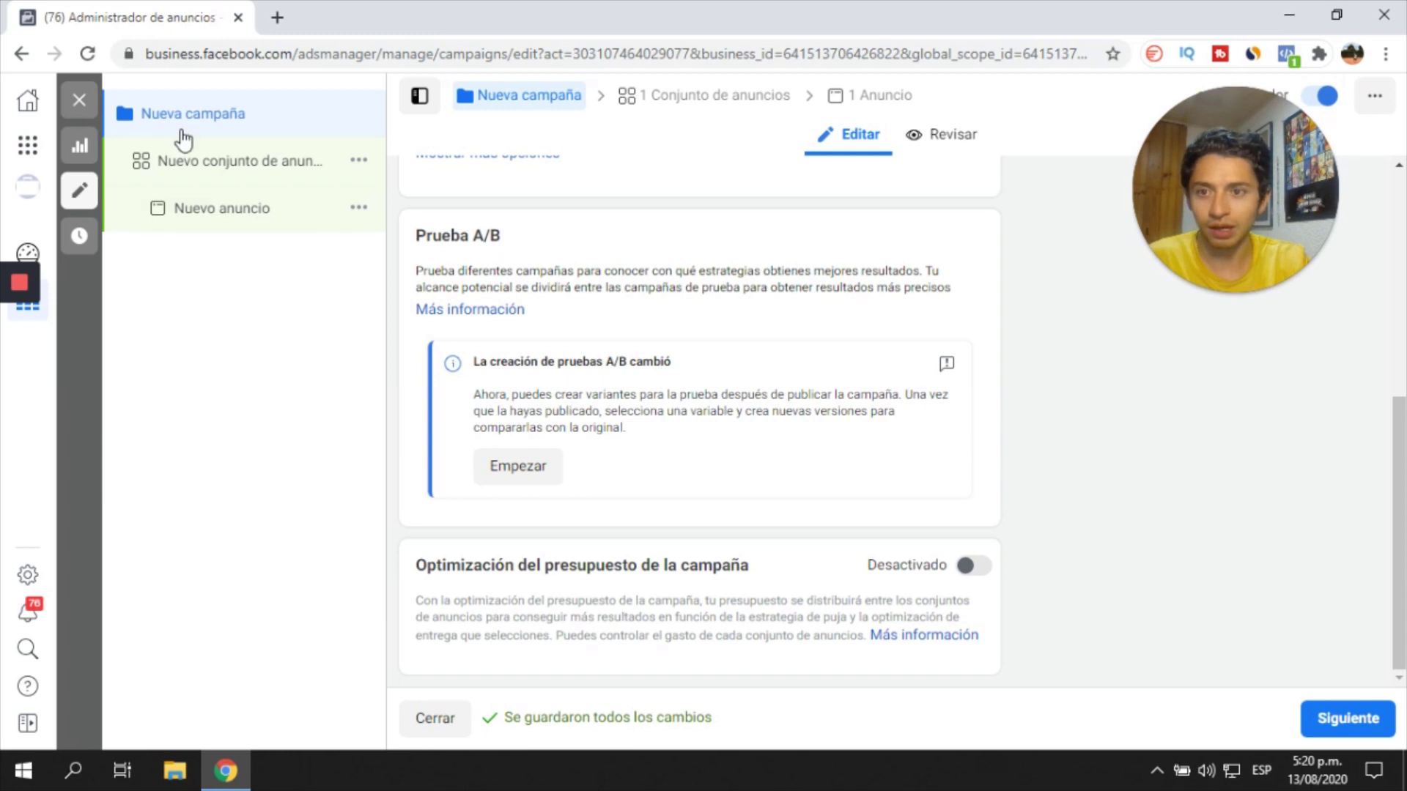
left_click(220, 163)
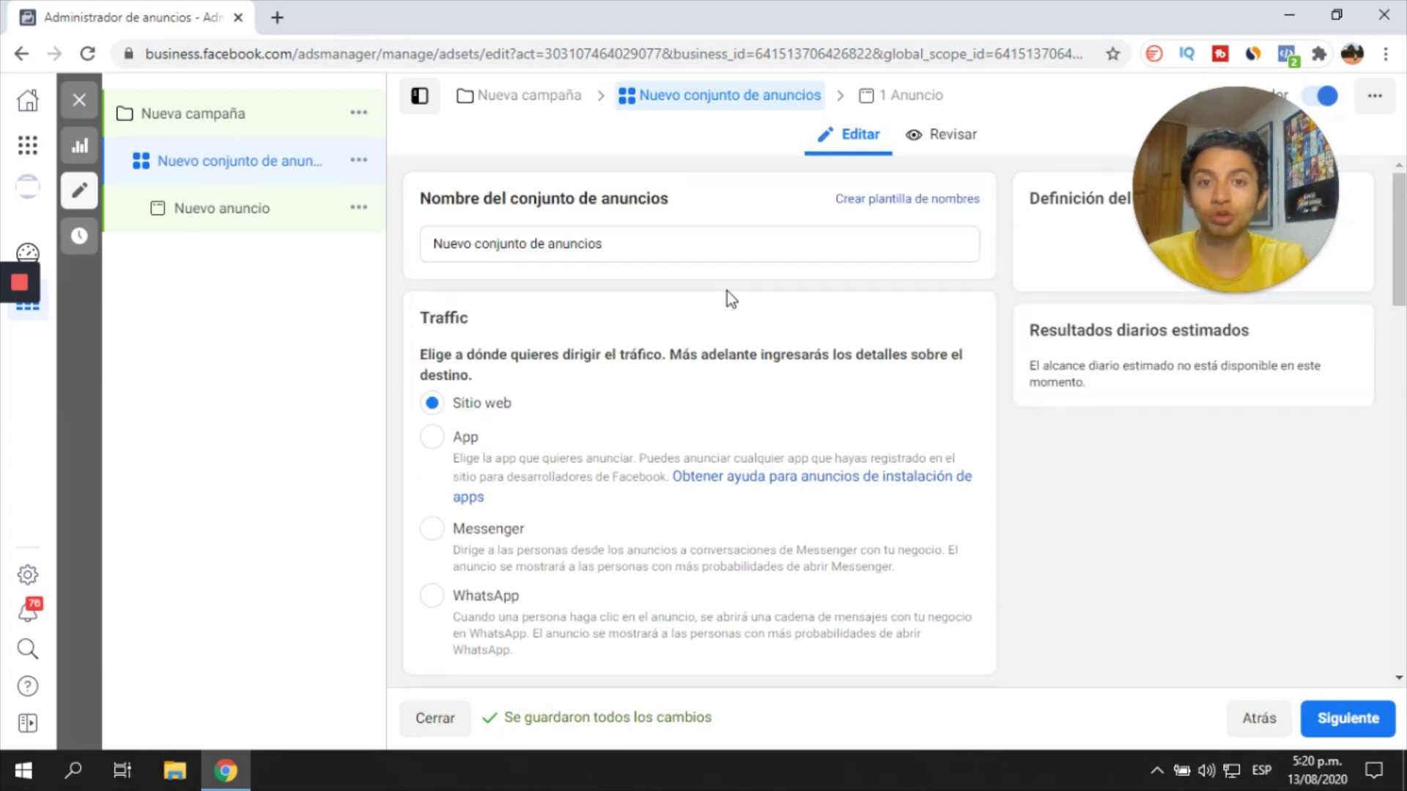
scroll(973, 436, "down", 9)
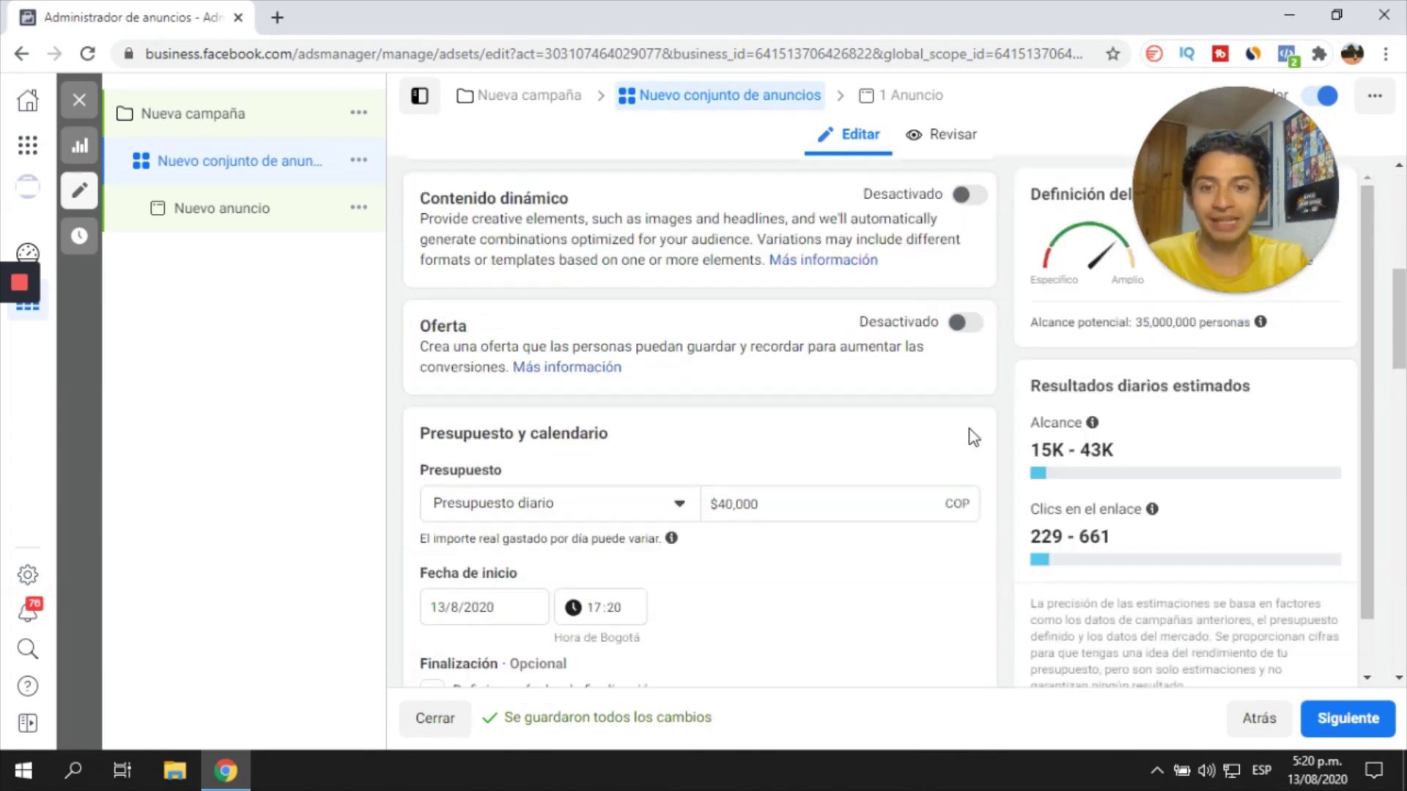
scroll(973, 438, "down", 4)
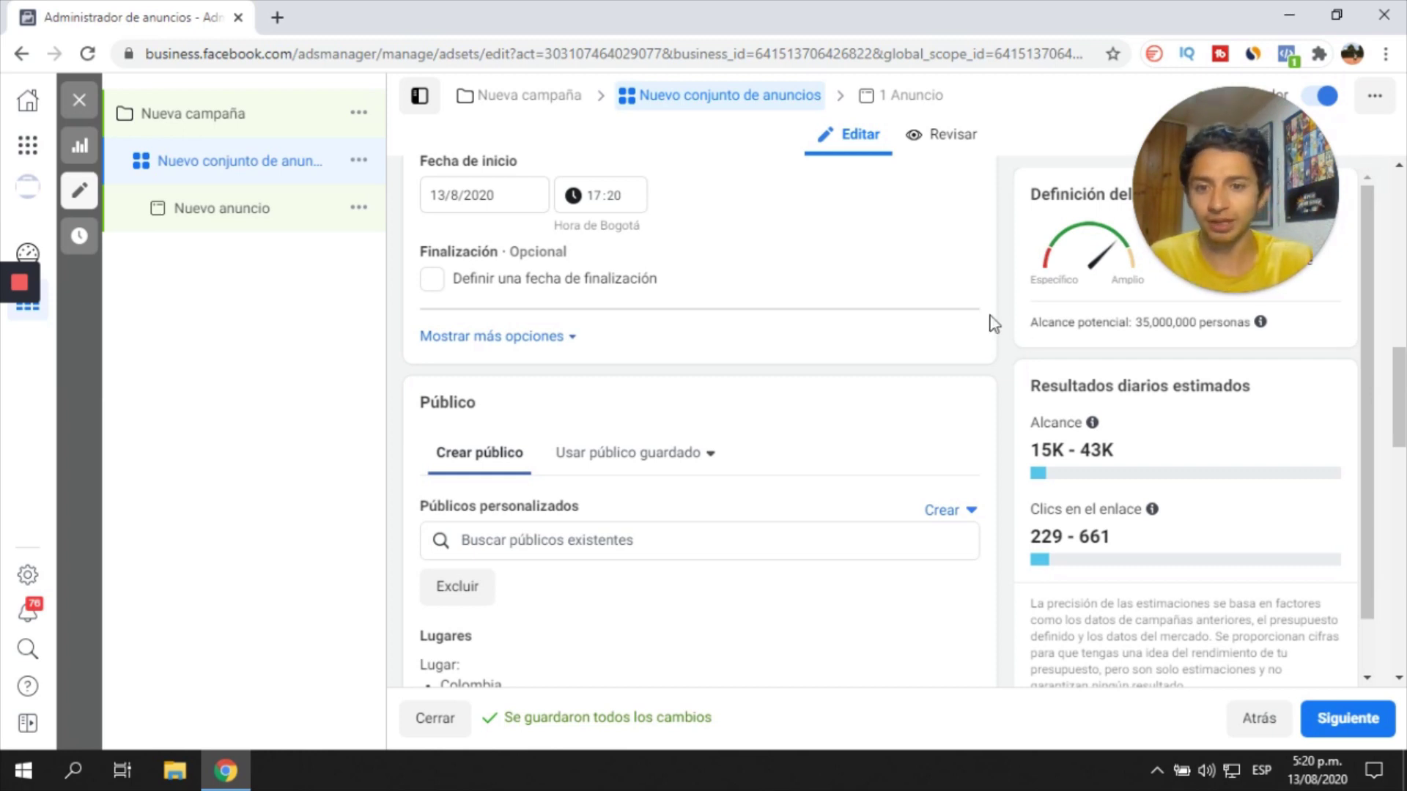
scroll(650, 292, "down", 1)
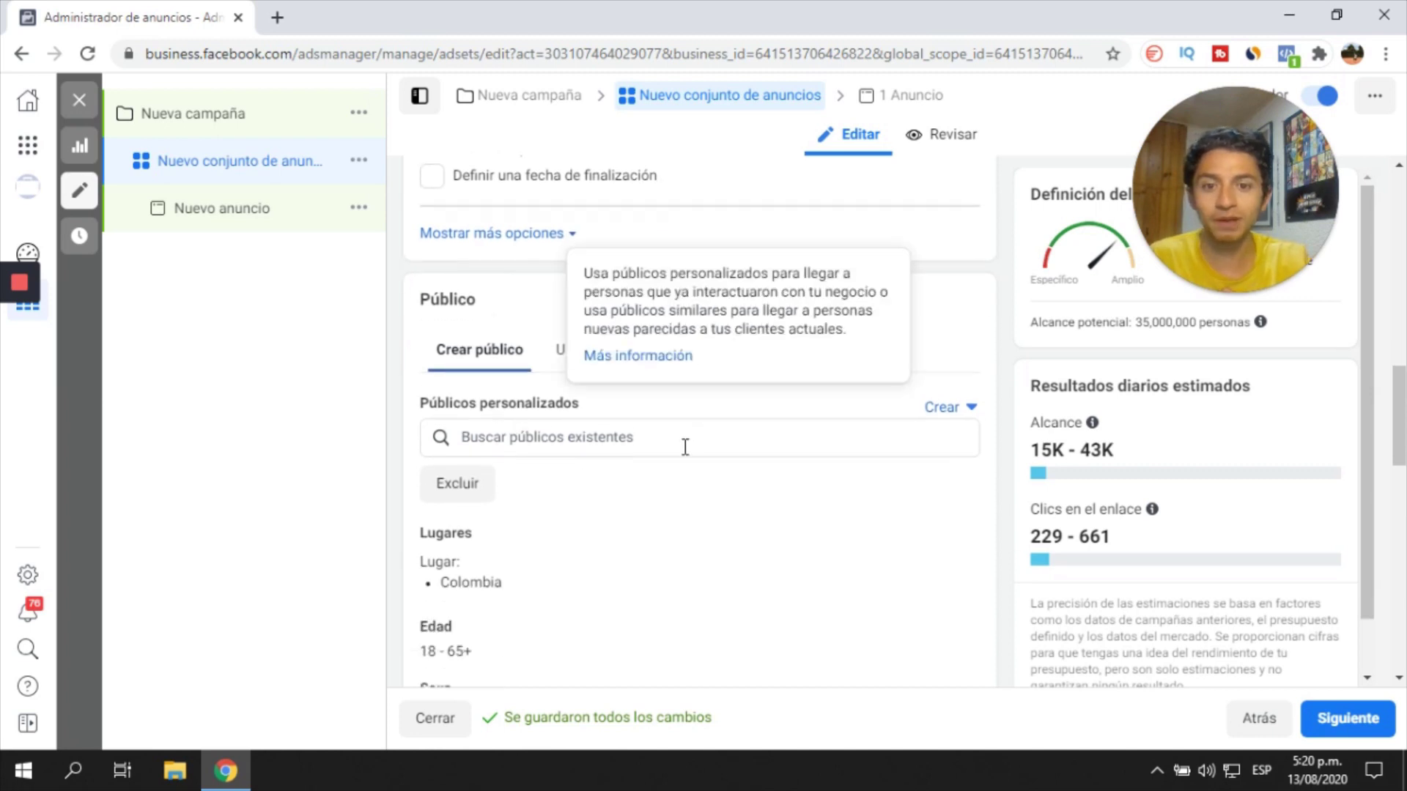
left_click(663, 445)
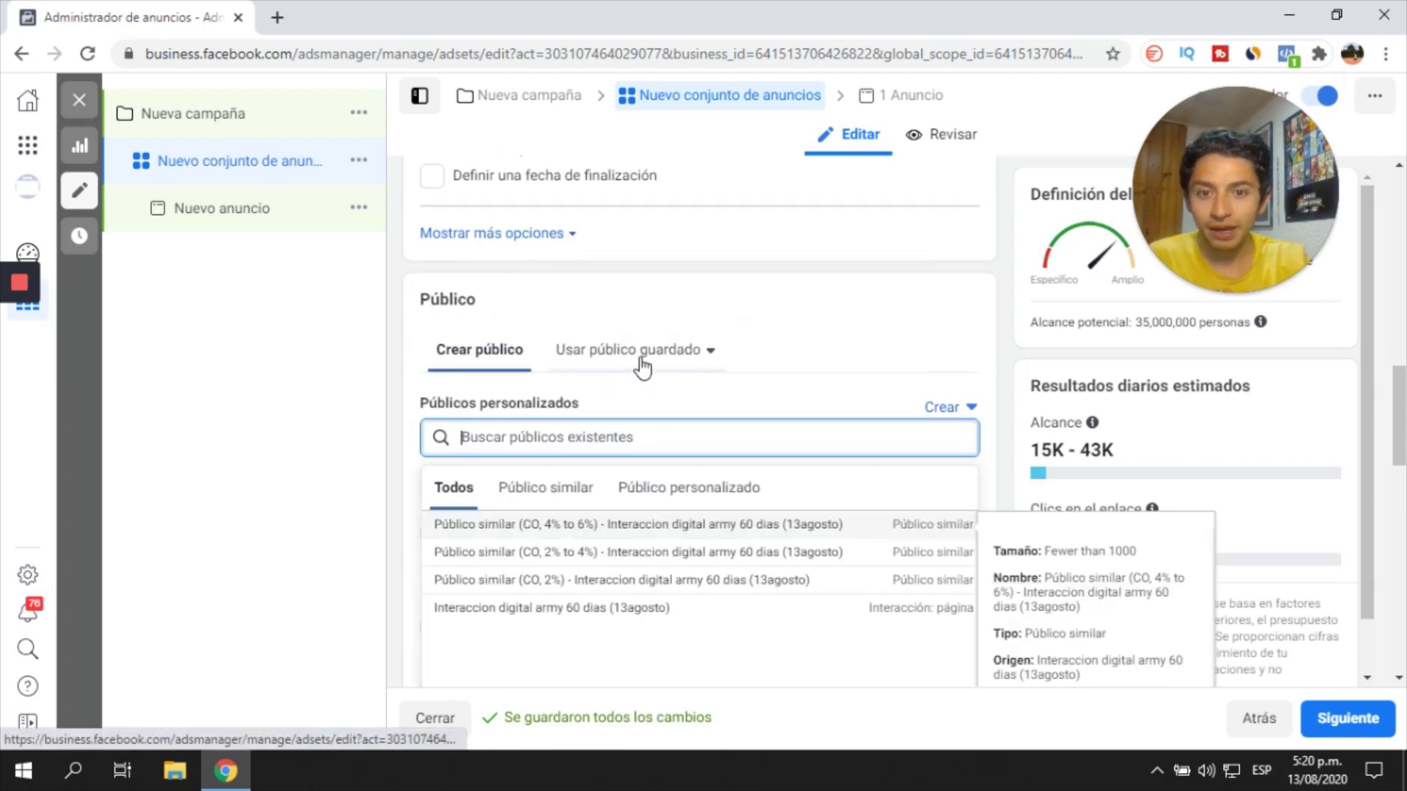
left_click(568, 489)
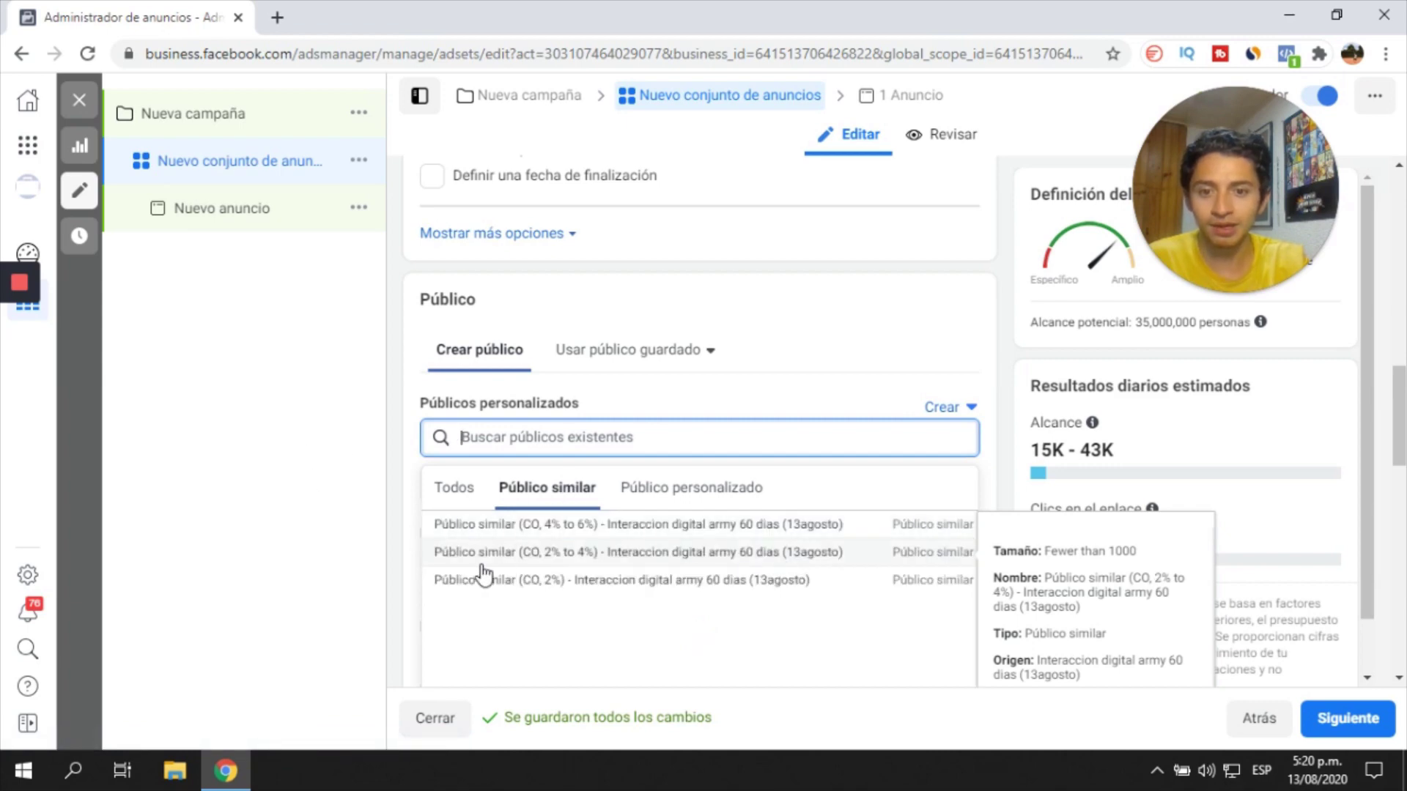
left_click(614, 535)
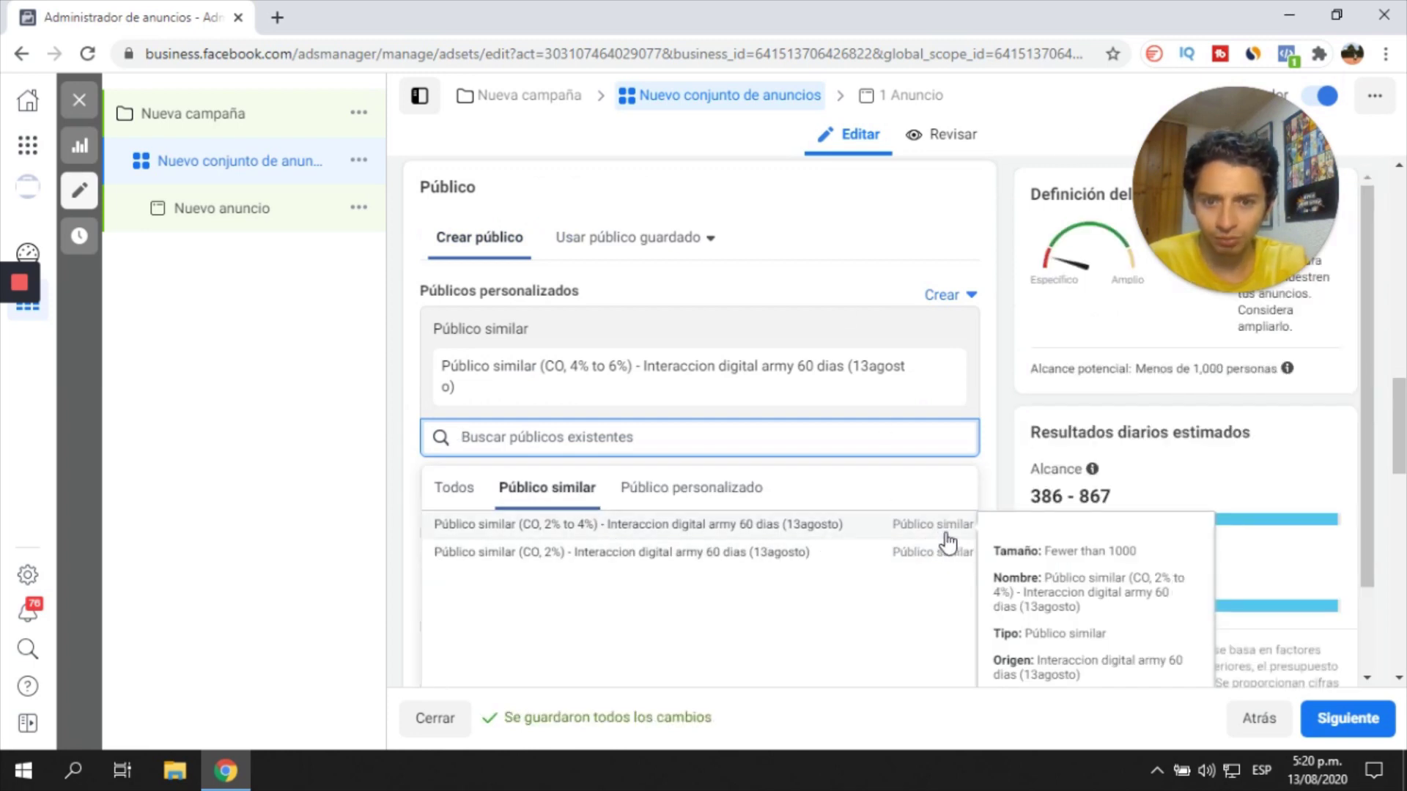
left_click(177, 419)
- Review the ad set's placements, optimization and delivery, audience details, and daily budget and schedule
scroll(1009, 346, "down", 8)
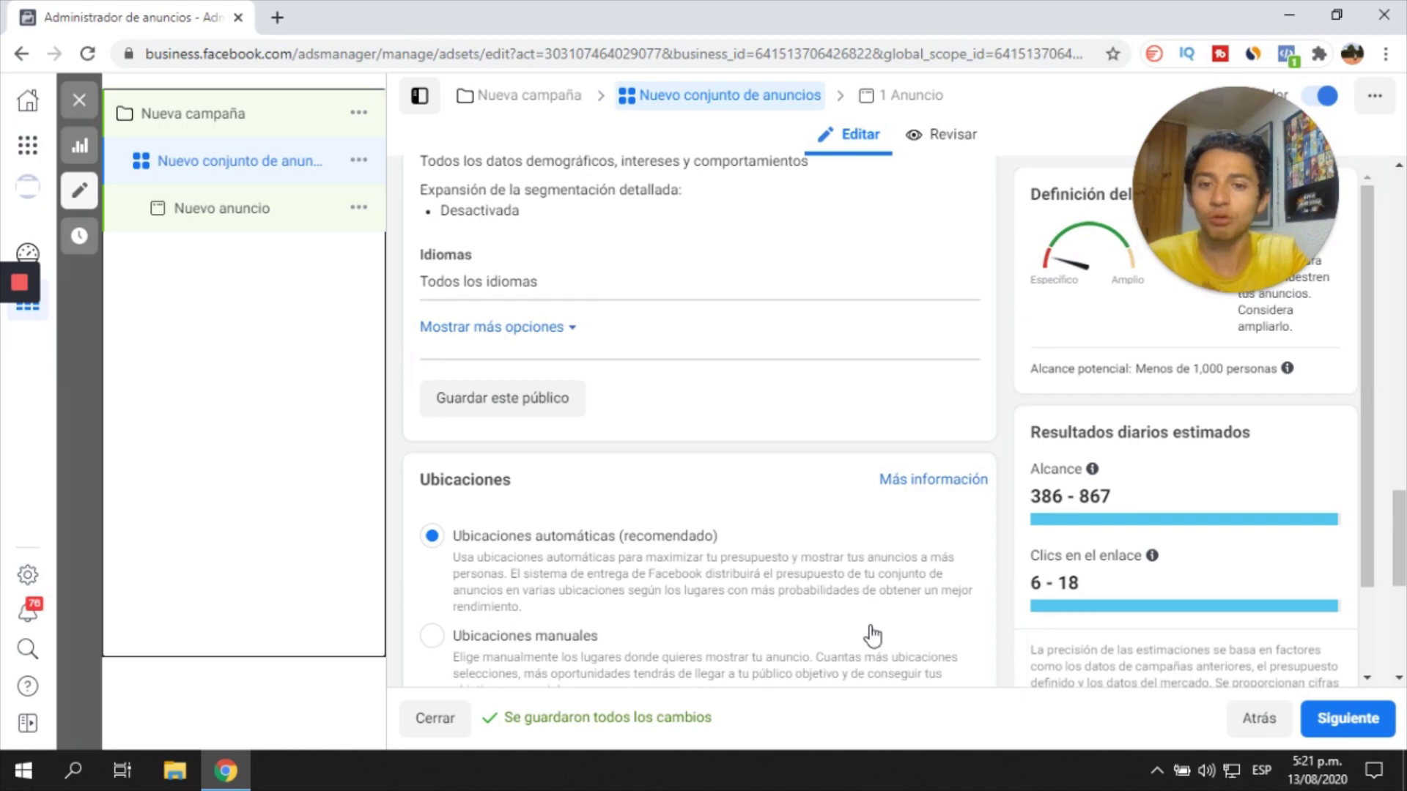
scroll(859, 555, "down", 5)
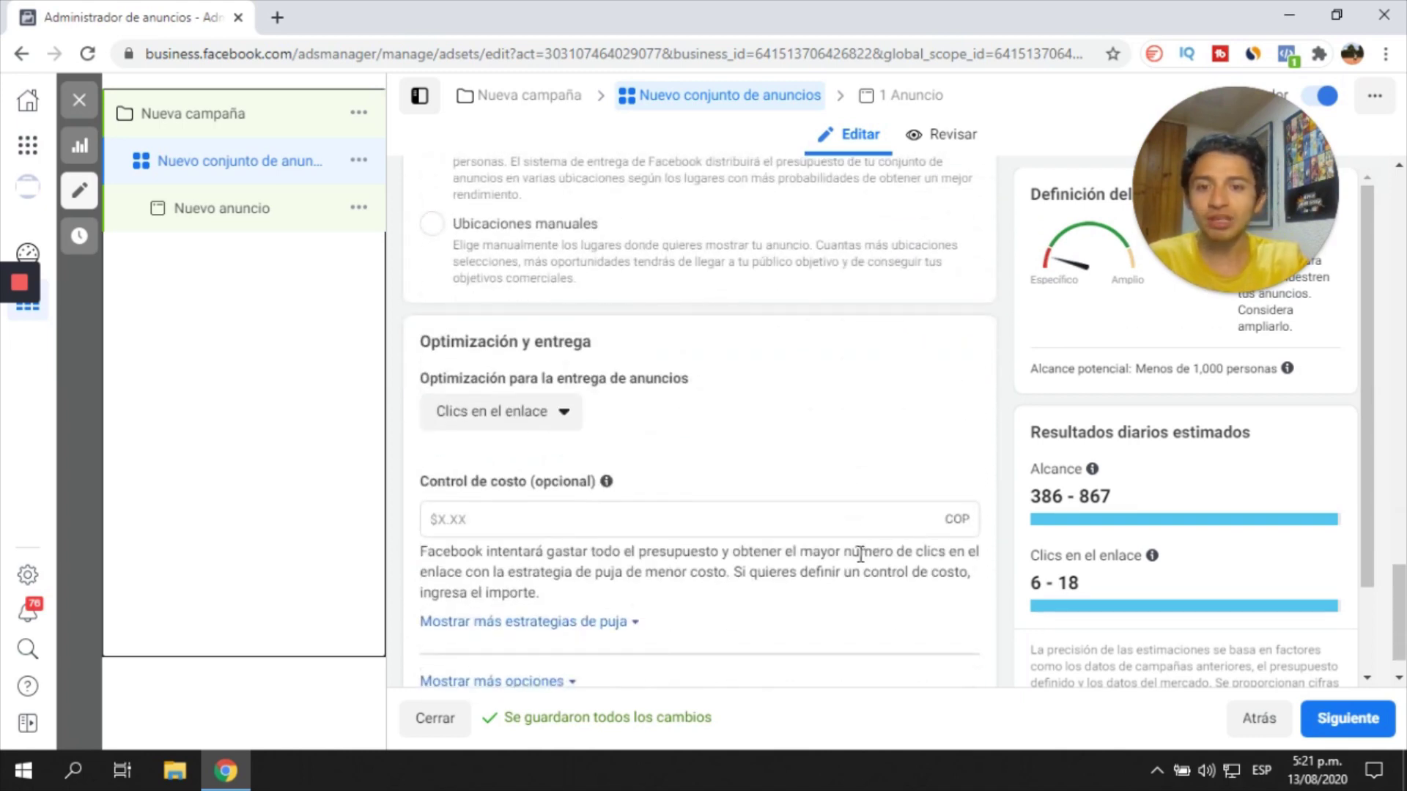
scroll(858, 555, "up", 10)
scroll(859, 555, "down", 1)
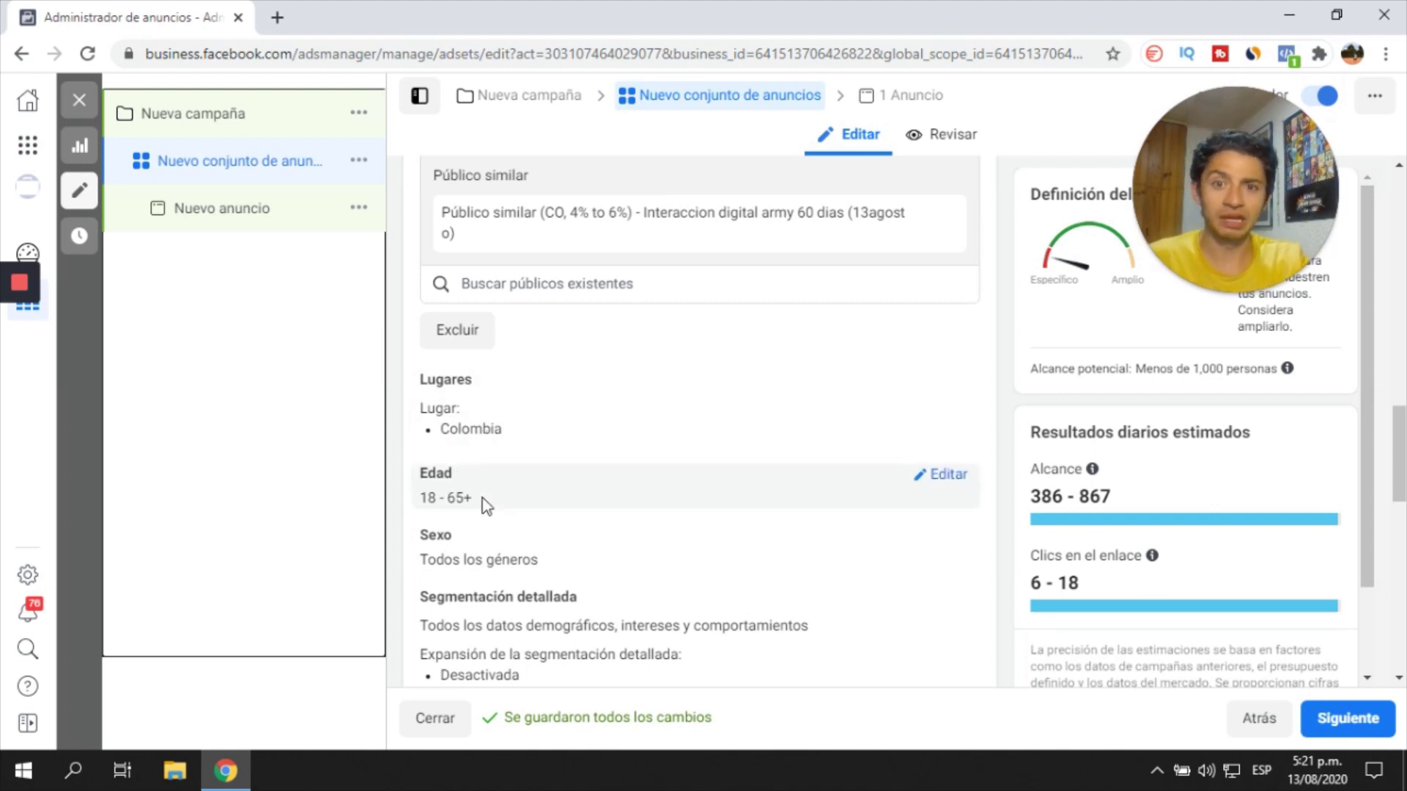
scroll(487, 503, "up", 3)
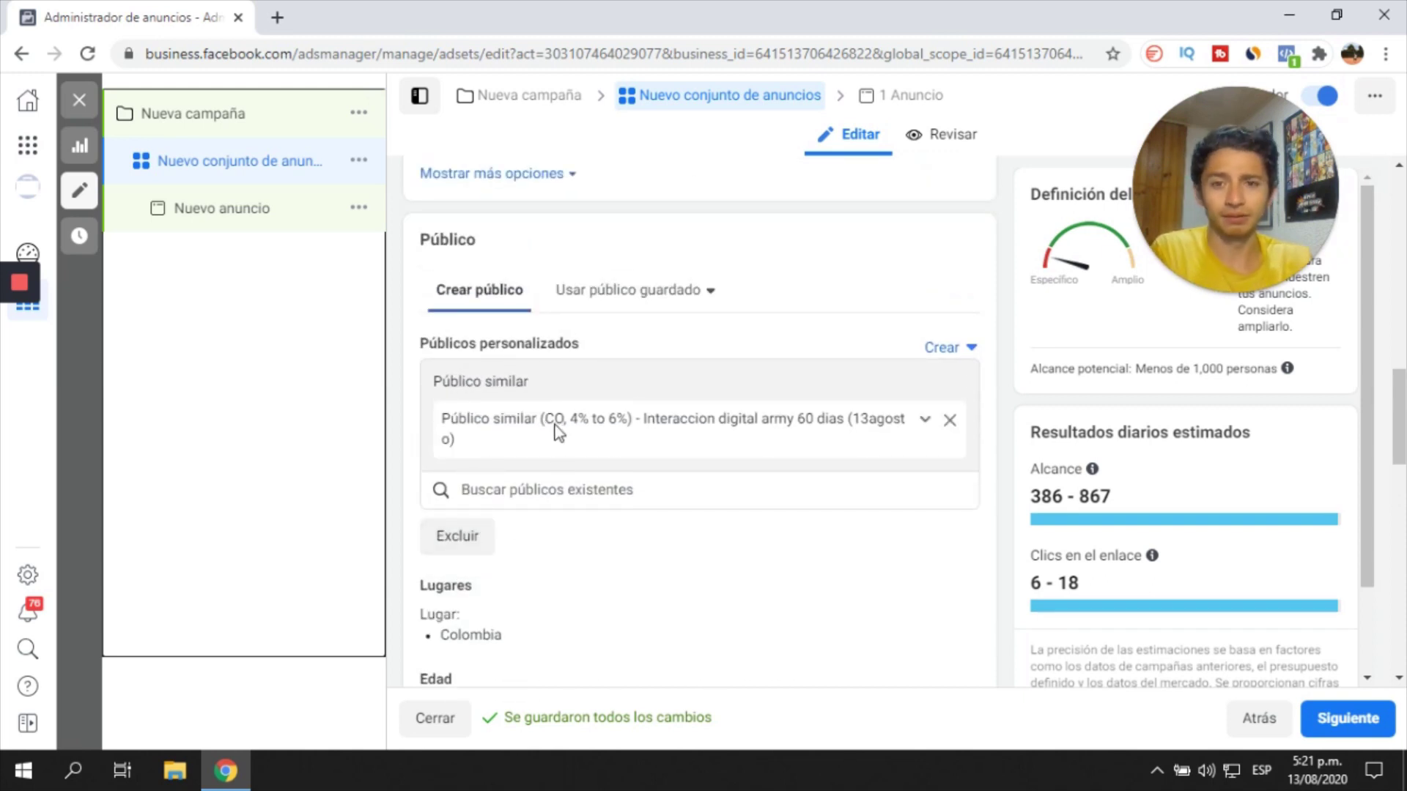
scroll(549, 417, "up", 1)
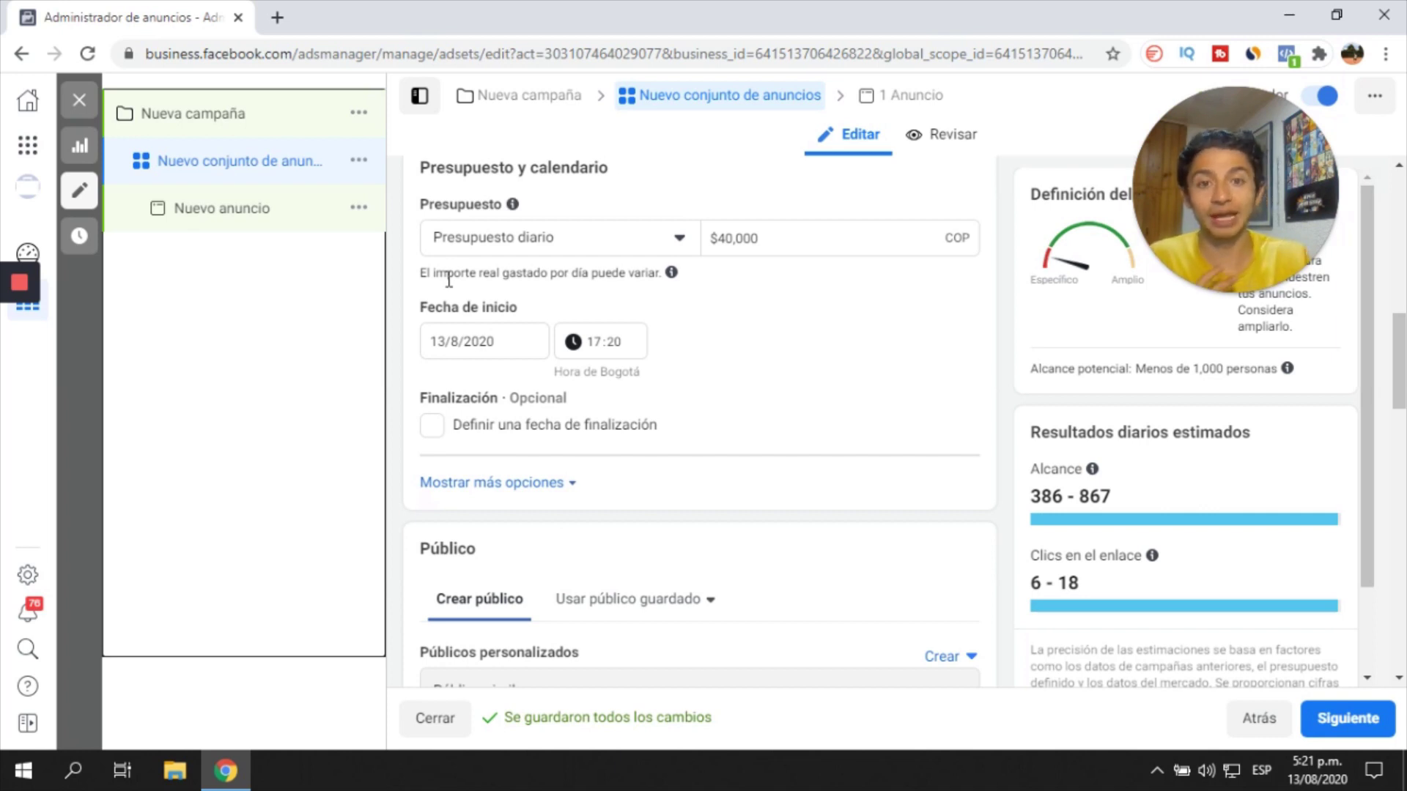
left_click(767, 242)
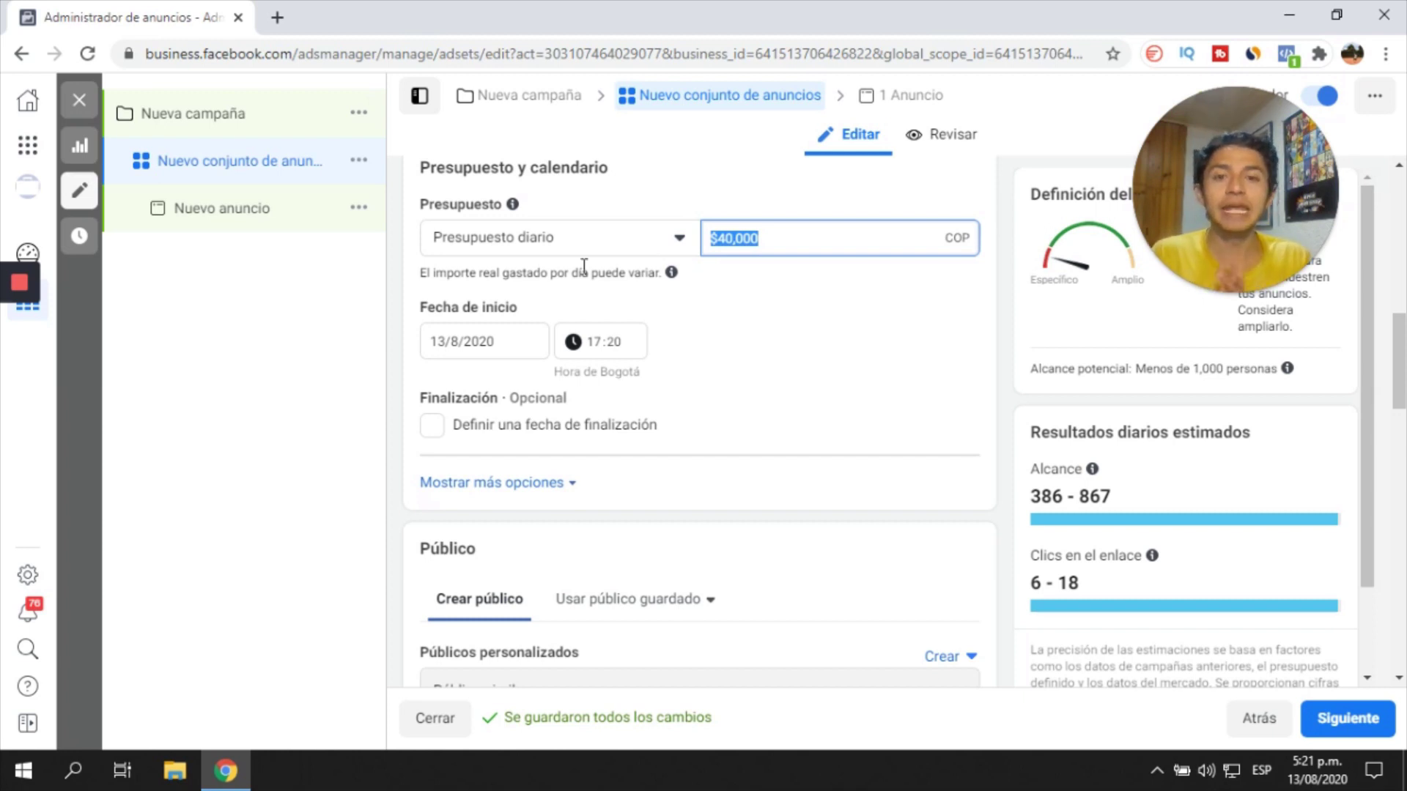
- Rename the ad set after its audience, as "público similar (CO, 4% to 6%) - Interaccion digital army 60 dias (13agosto)"
scroll(669, 477, "down", 3)
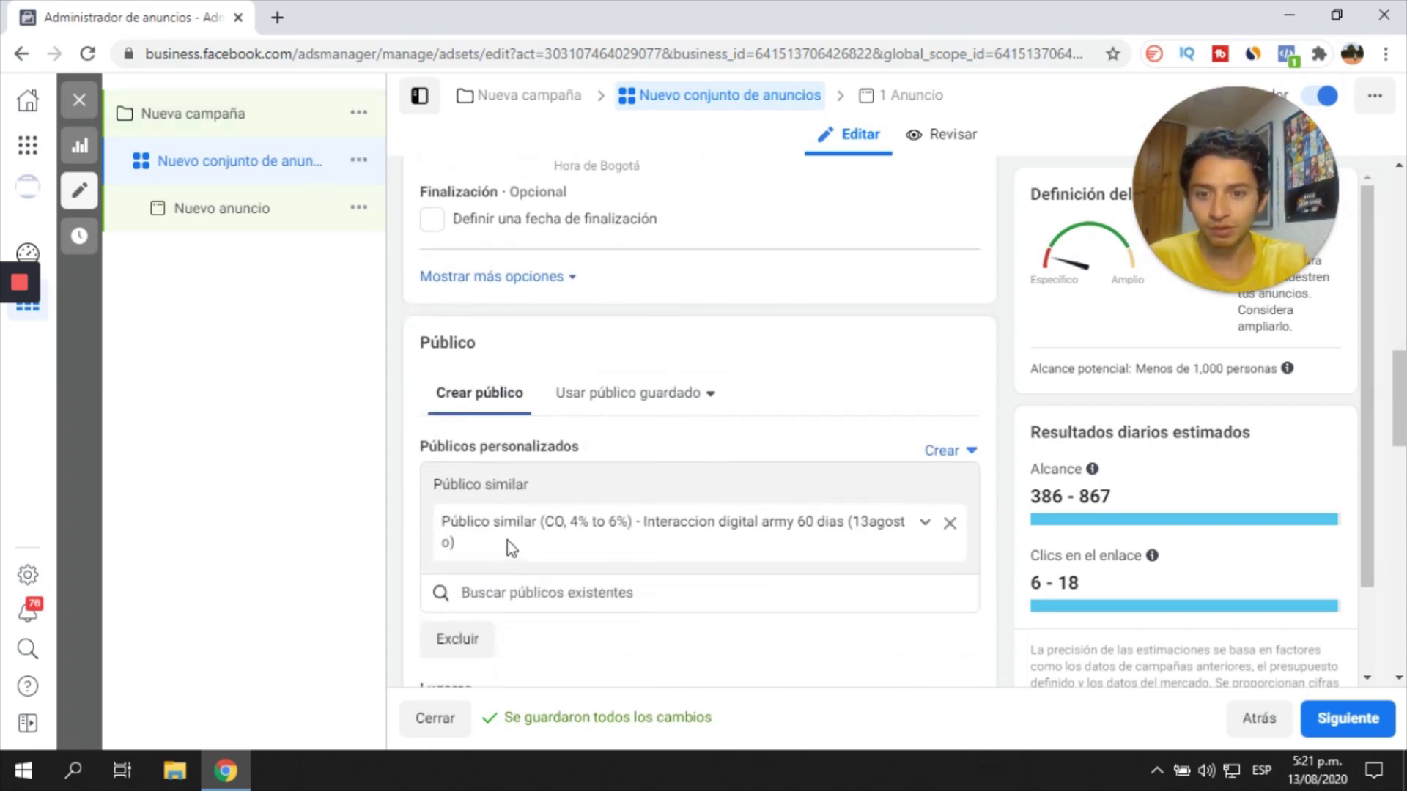
left_click_drag(502, 544, 444, 525)
left_click(444, 531)
triple_click(447, 533)
left_click(445, 535)
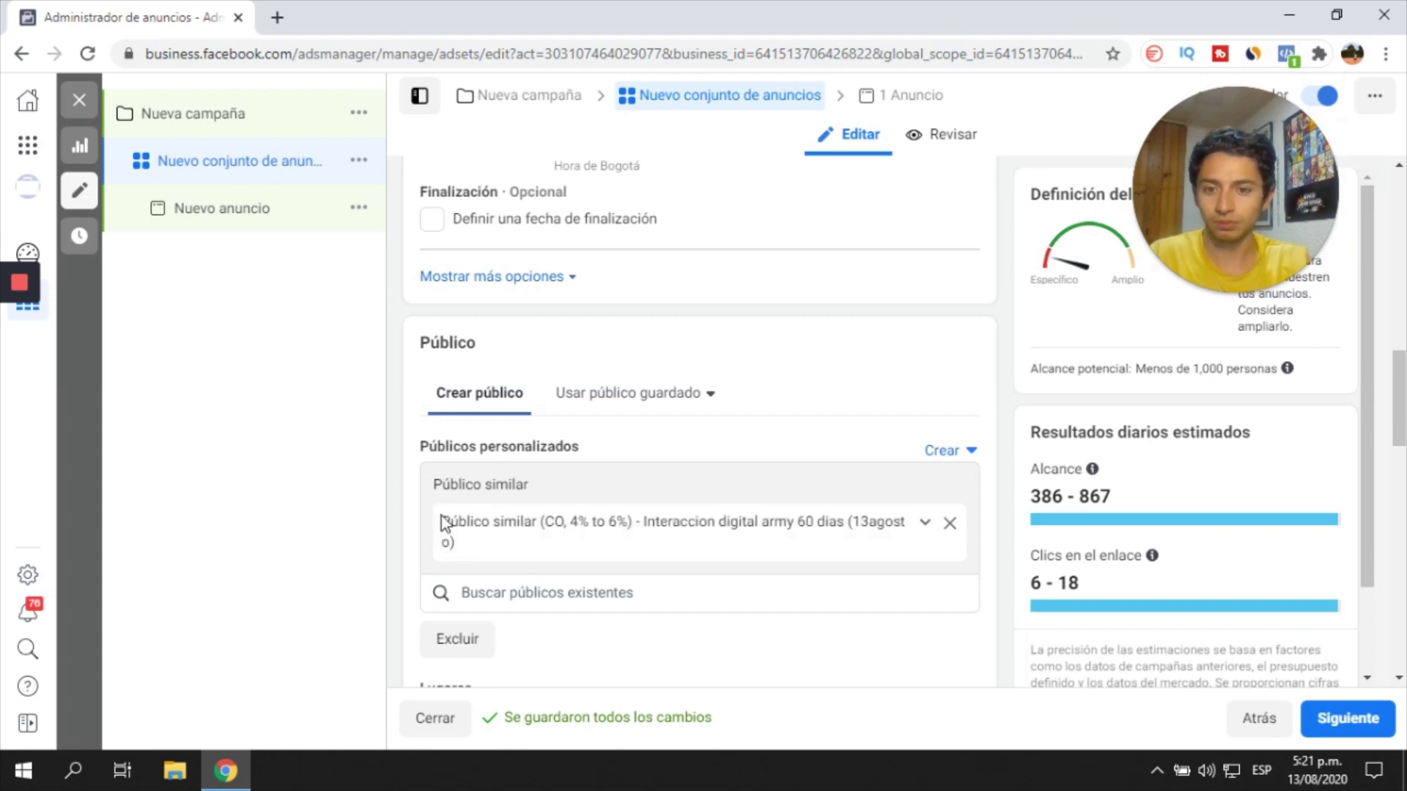
left_click_drag(450, 522, 489, 562)
key("ctrl+c")
scroll(487, 563, "up", 15)
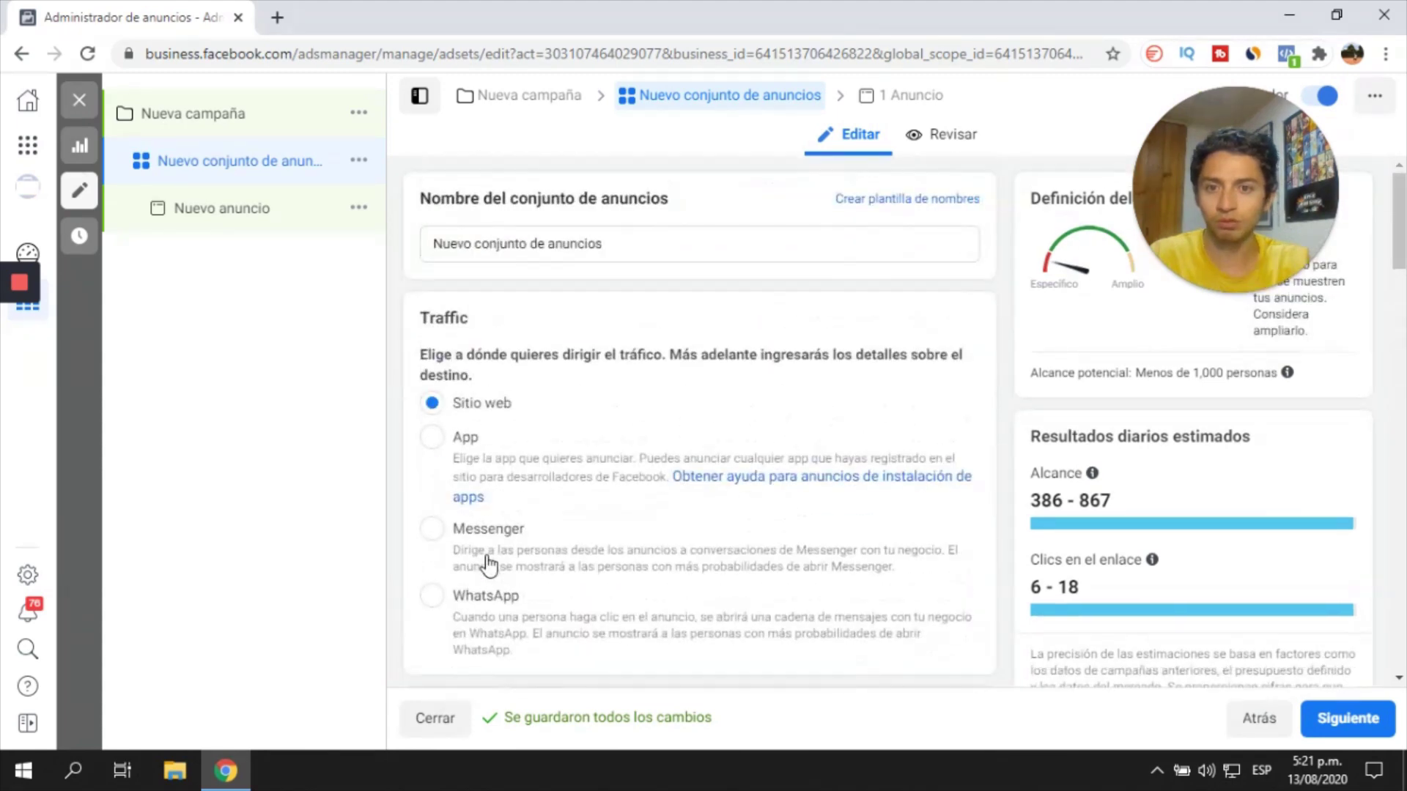
triple_click(654, 249)
key("ctrl+v")
key("Home")
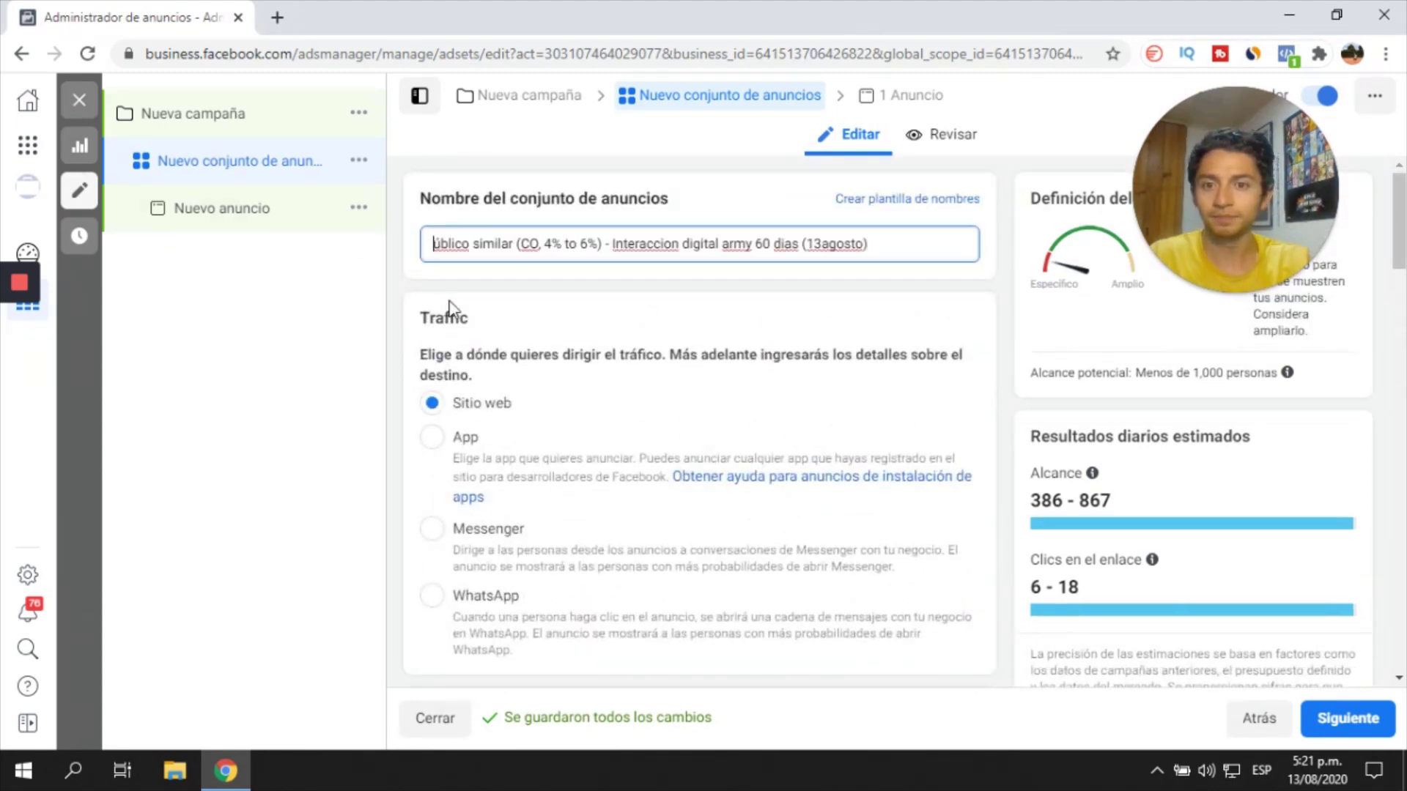
type("p")
left_click(221, 346)
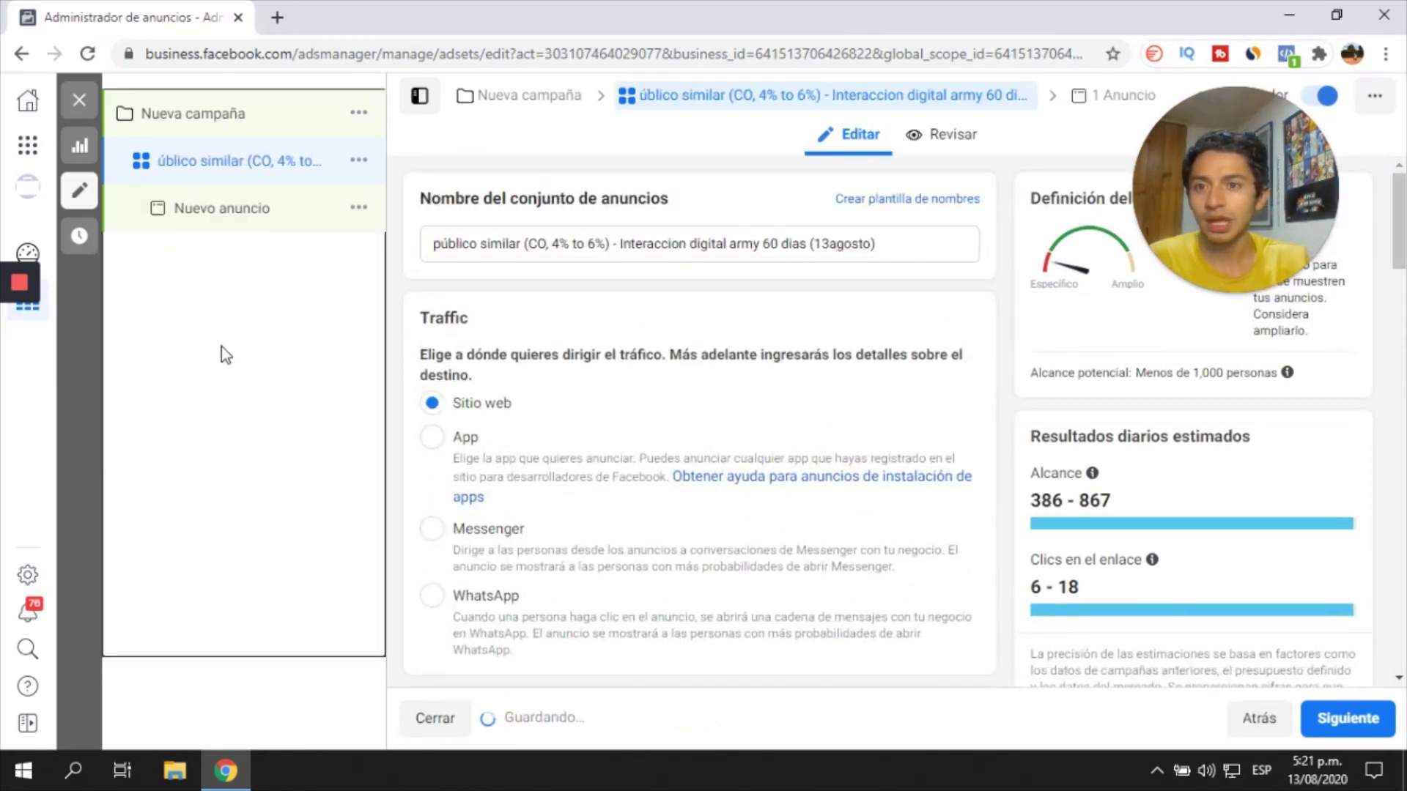
- Make a quick duplicate (Duplicado rápido) of the 4% to 6% lookalike ad set within the same campaign
left_click(358, 163)
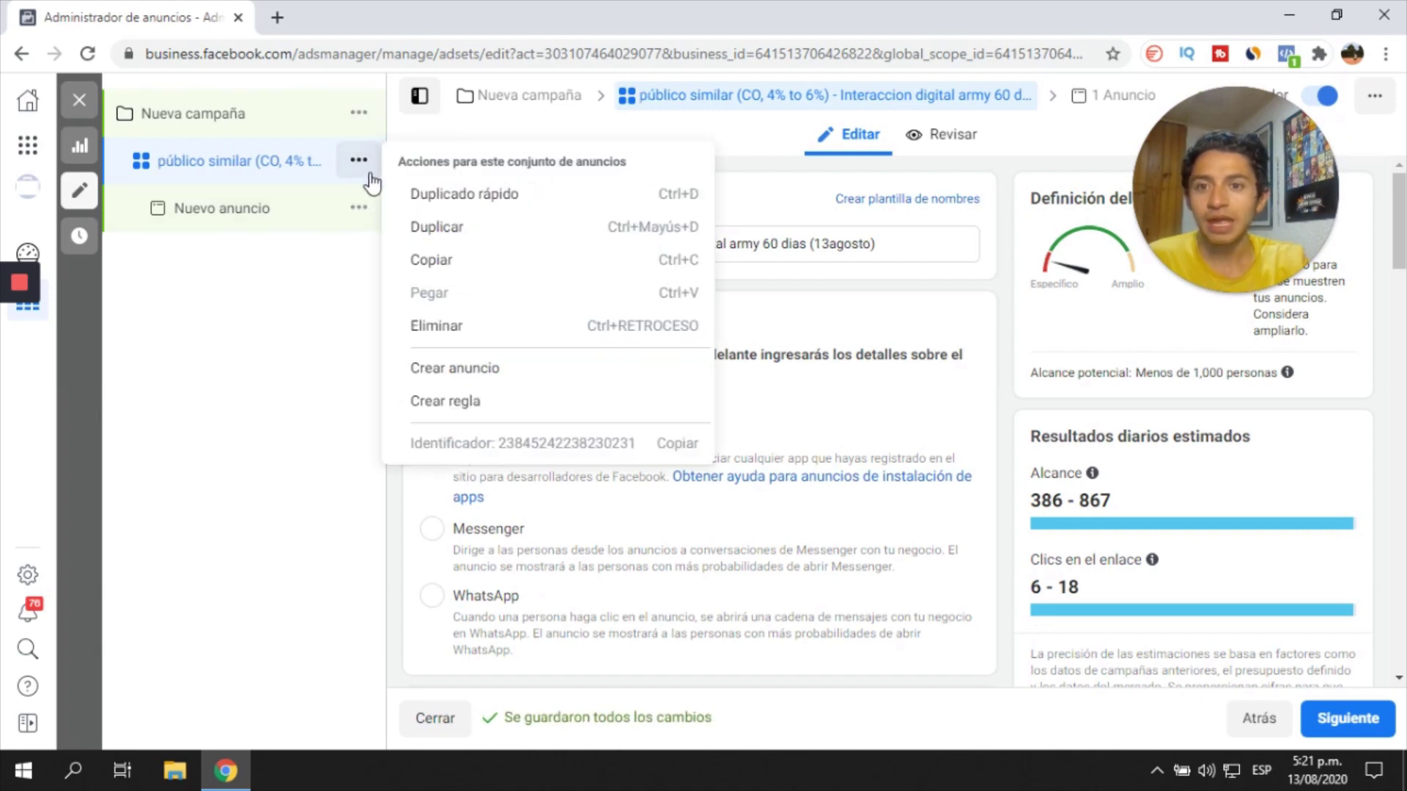
left_click(480, 198)
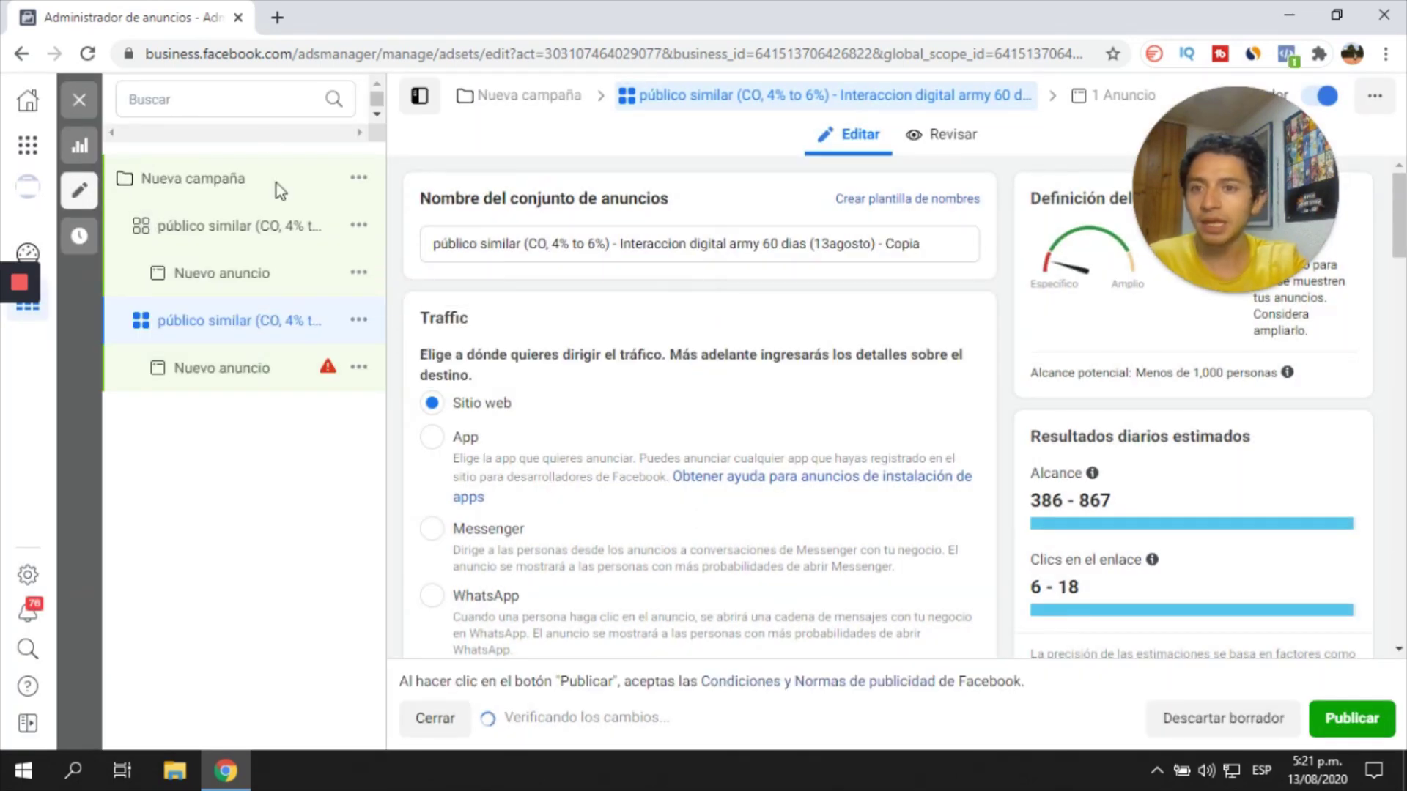
scroll(755, 494, "down", 10)
scroll(755, 494, "down", 9)
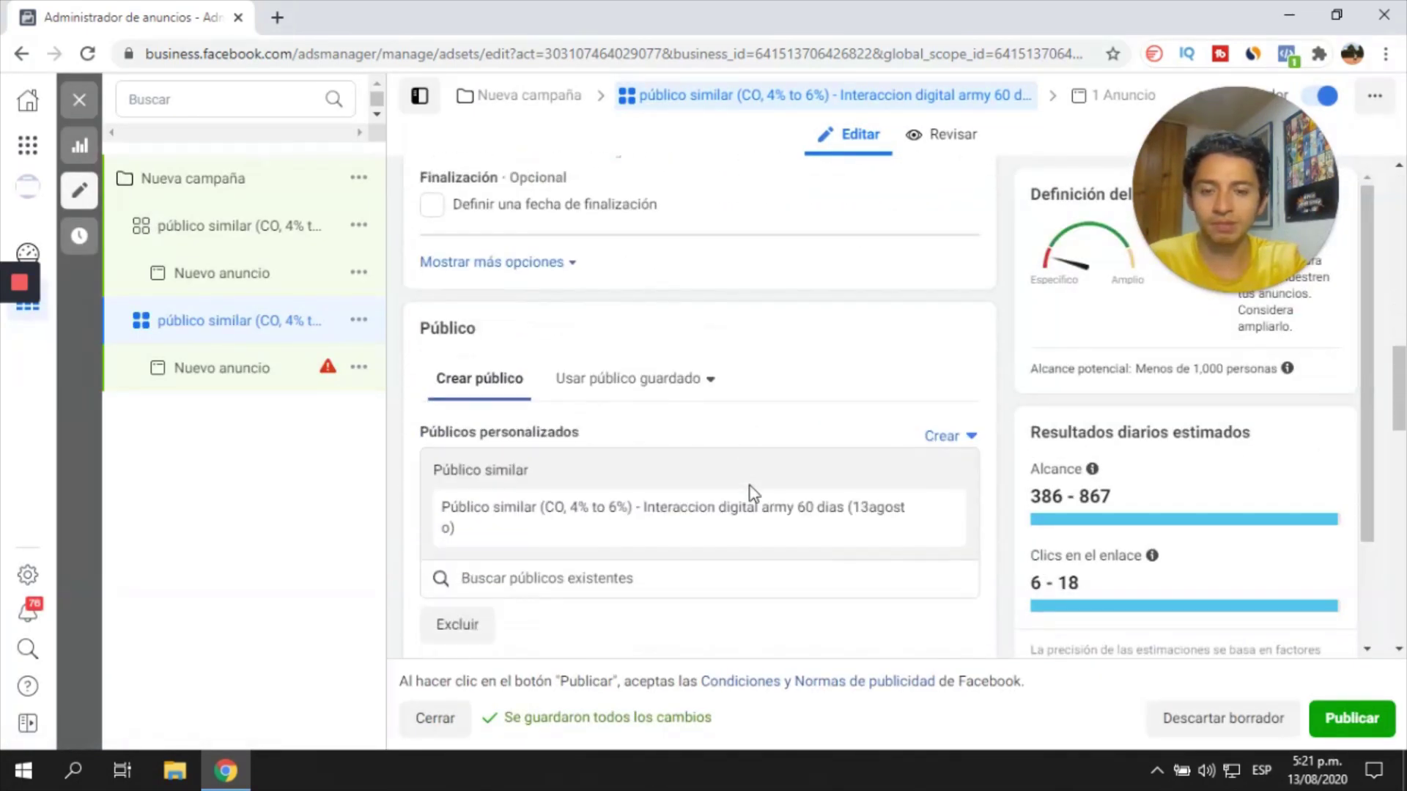
- In the duplicated ad set, replace the custom audience with "Público similar (CO, 2%) - Interaccion digital army 60 dias (13agosto)"
scroll(747, 493, "up", 2)
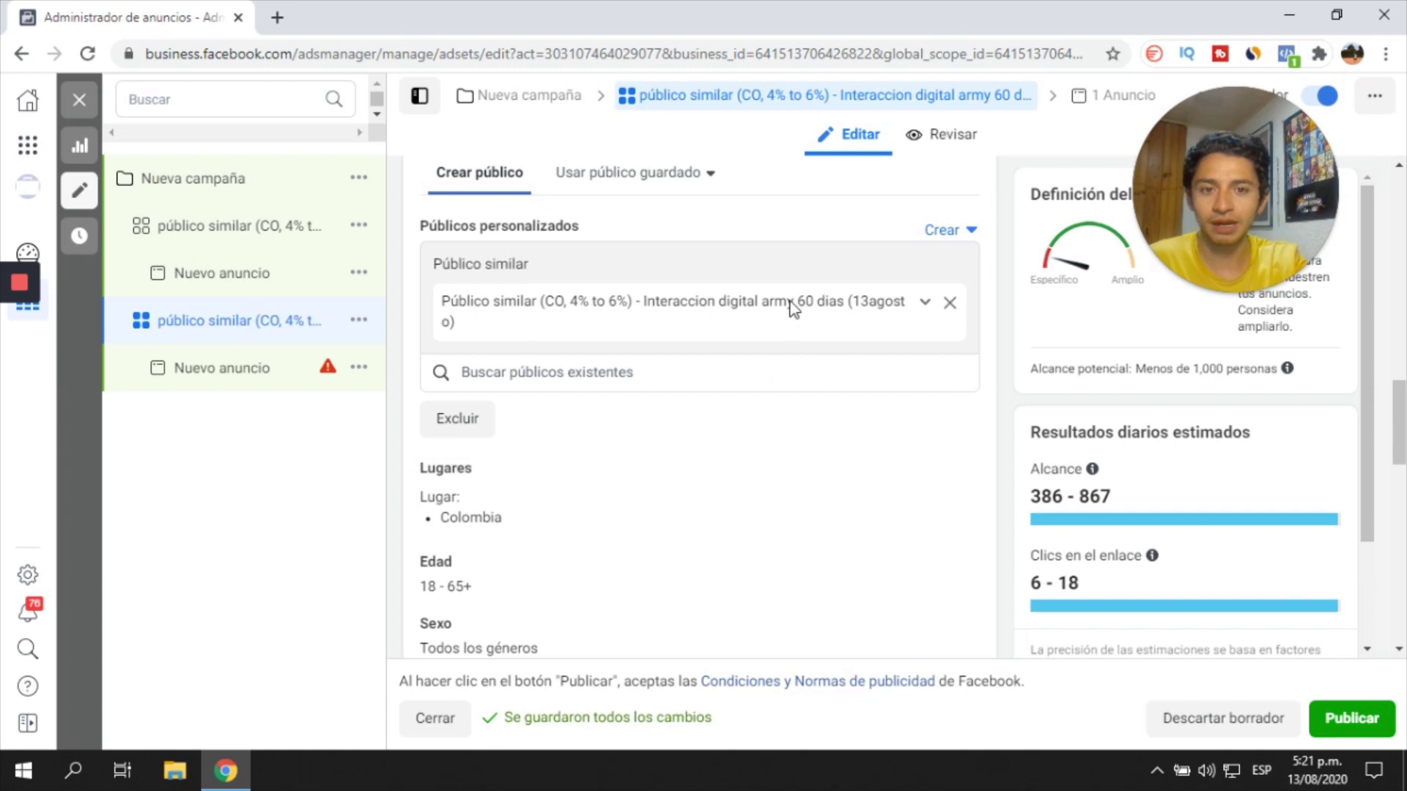
left_click(949, 303)
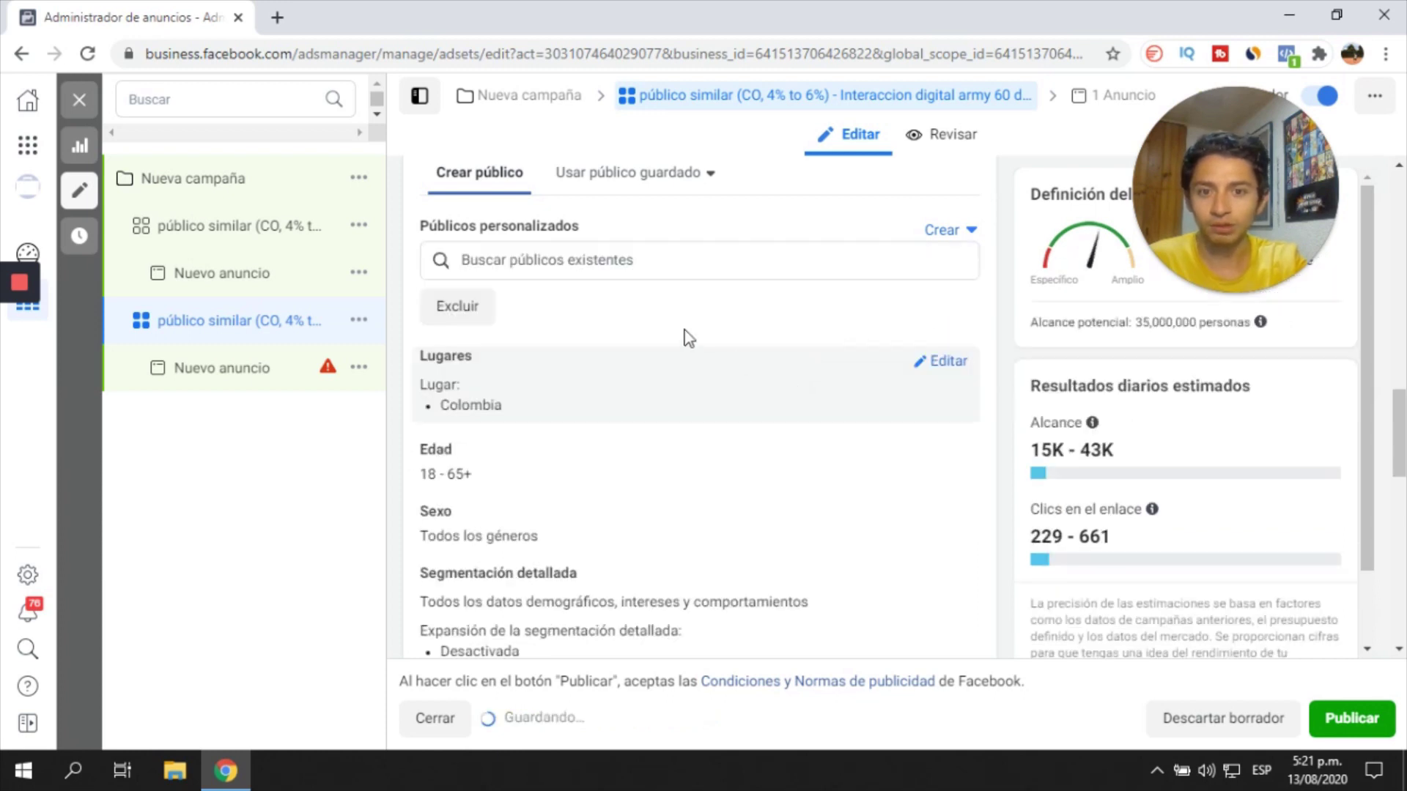
left_click(643, 273)
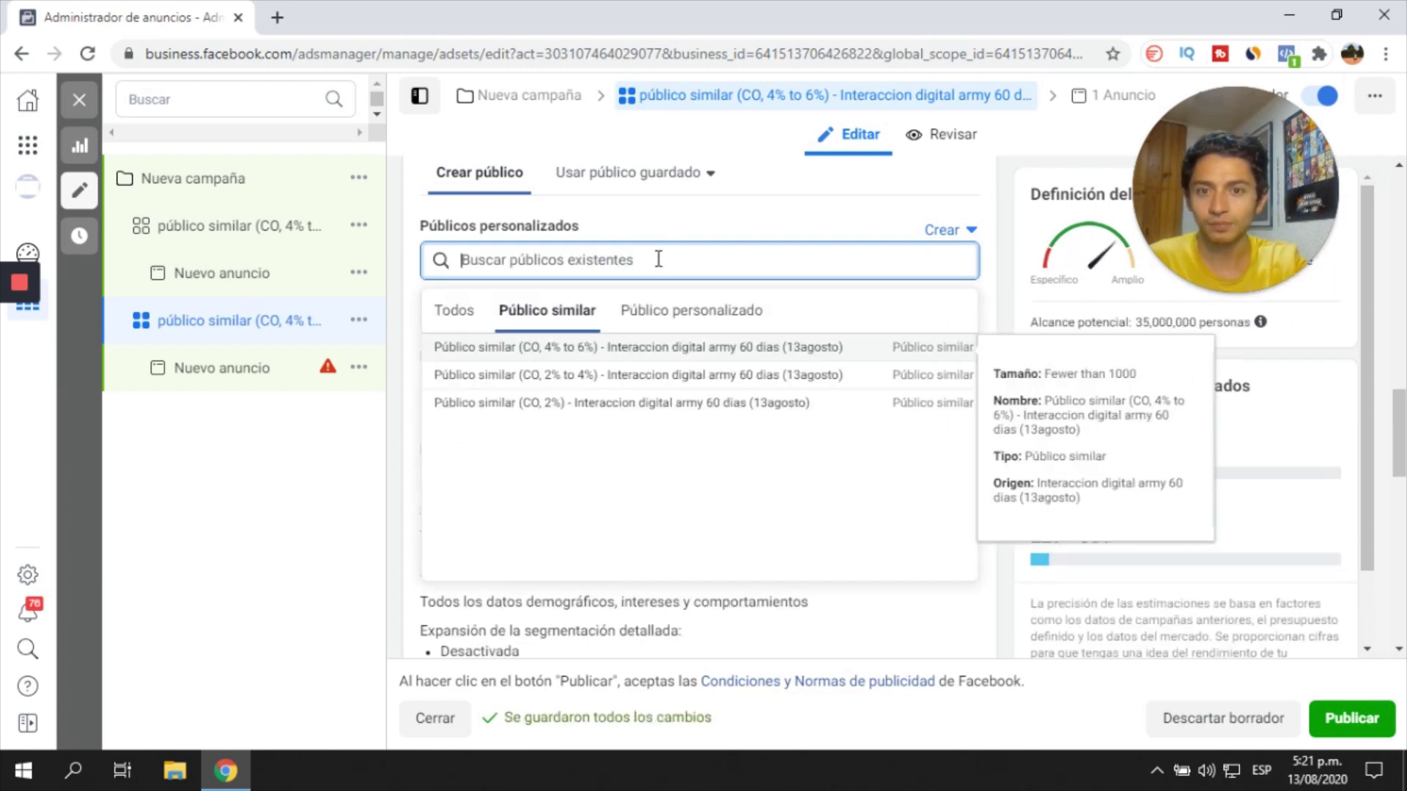
left_click(581, 409)
left_click(283, 496)
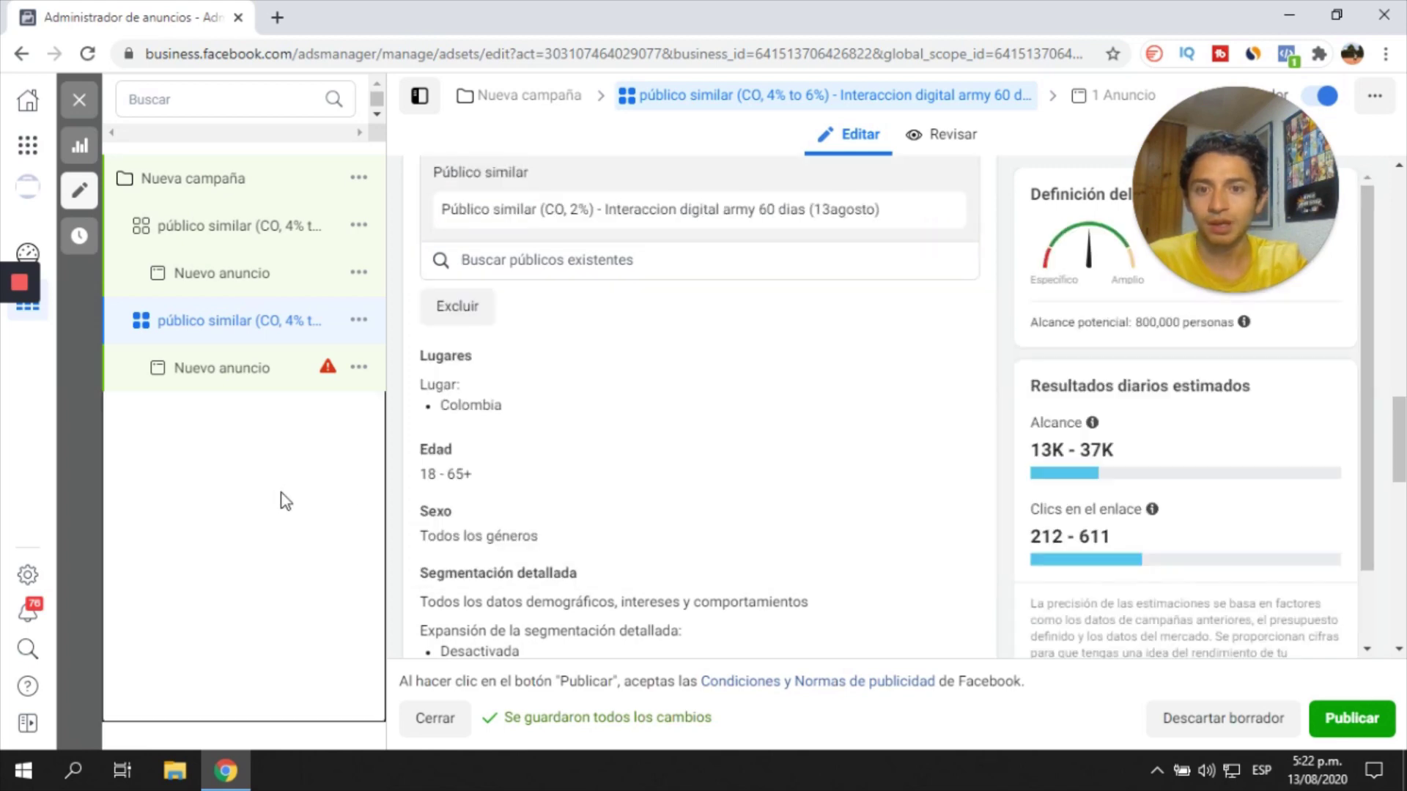
- Rename the duplicated ad set after its audience, as "Público similar (CO, 2%) - Interaccion digital army 60 dias (13agosto)"
scroll(763, 346, "up", 2)
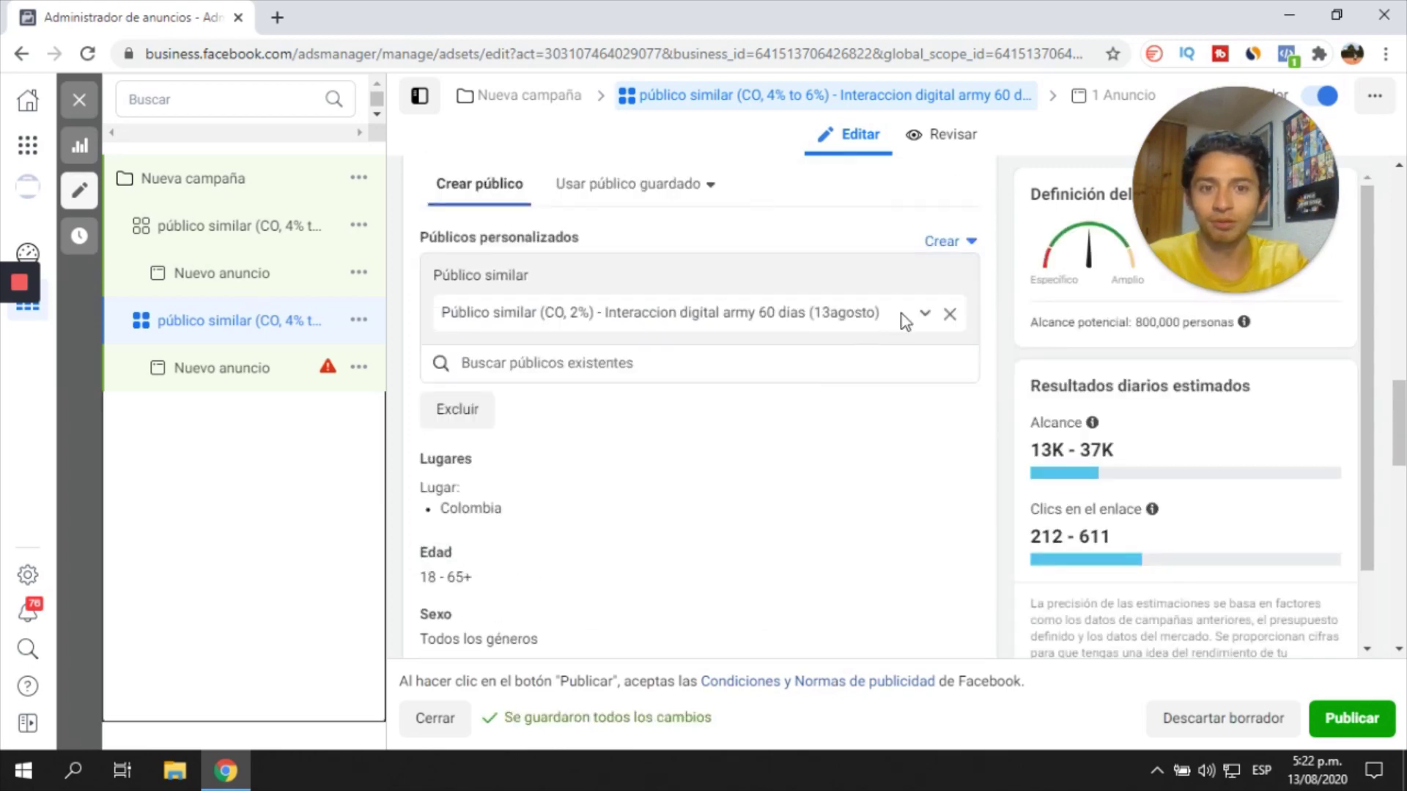
left_click_drag(876, 318, 447, 317)
key("ctrl+c")
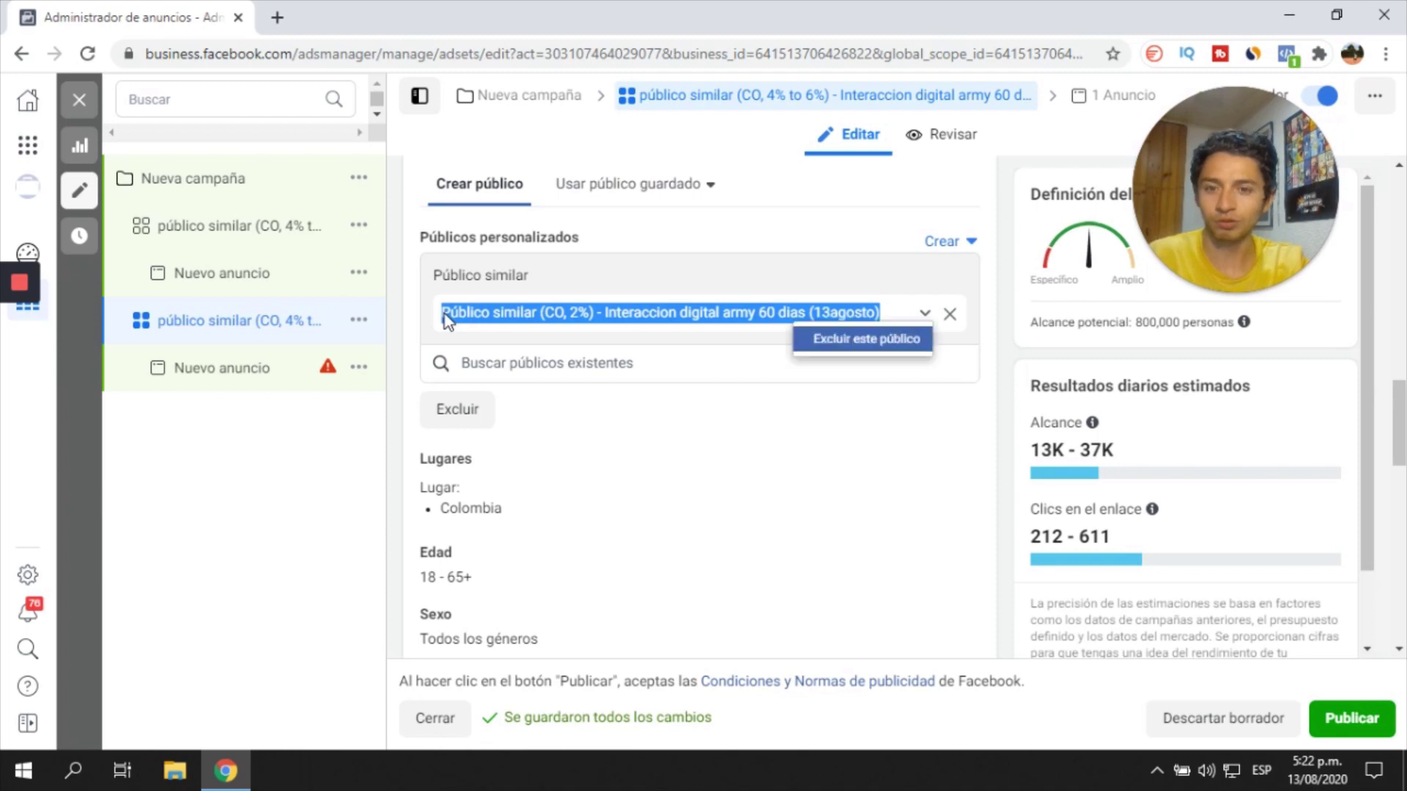
scroll(720, 525, "up", 5)
scroll(720, 525, "up", 5)
left_click(966, 244)
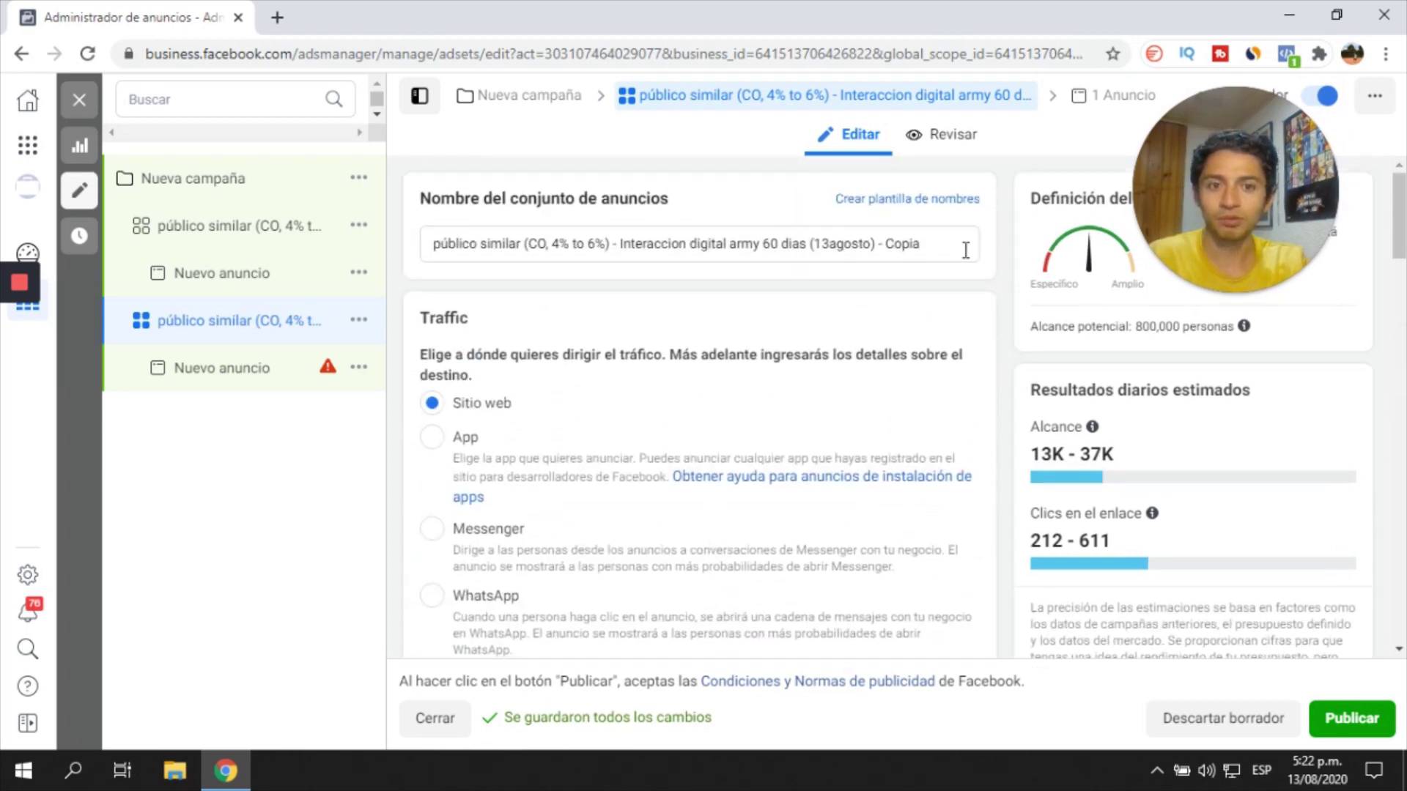
key("ctrl+a")
key("ctrl+v")
left_click(311, 543)
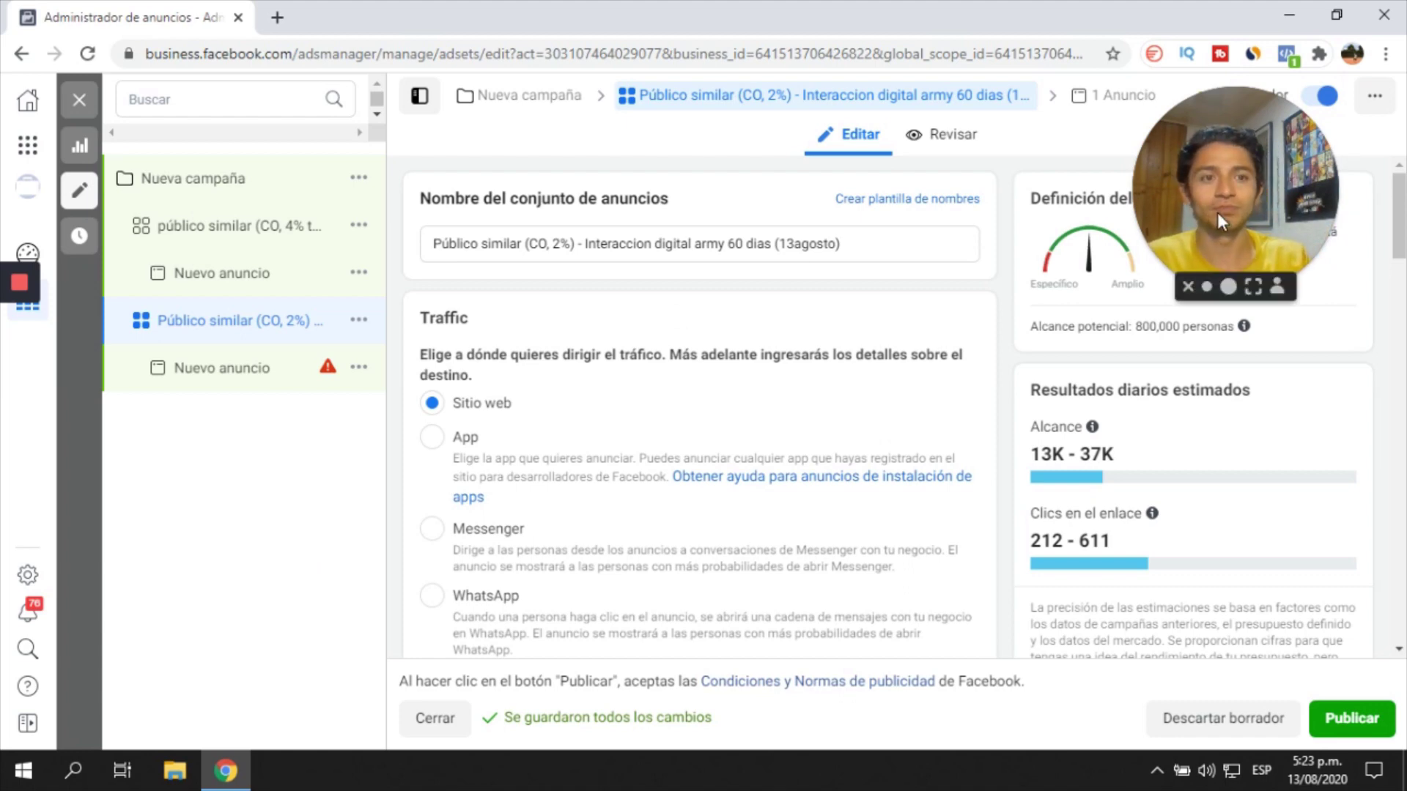
left_click_drag(1217, 213, 657, 241)
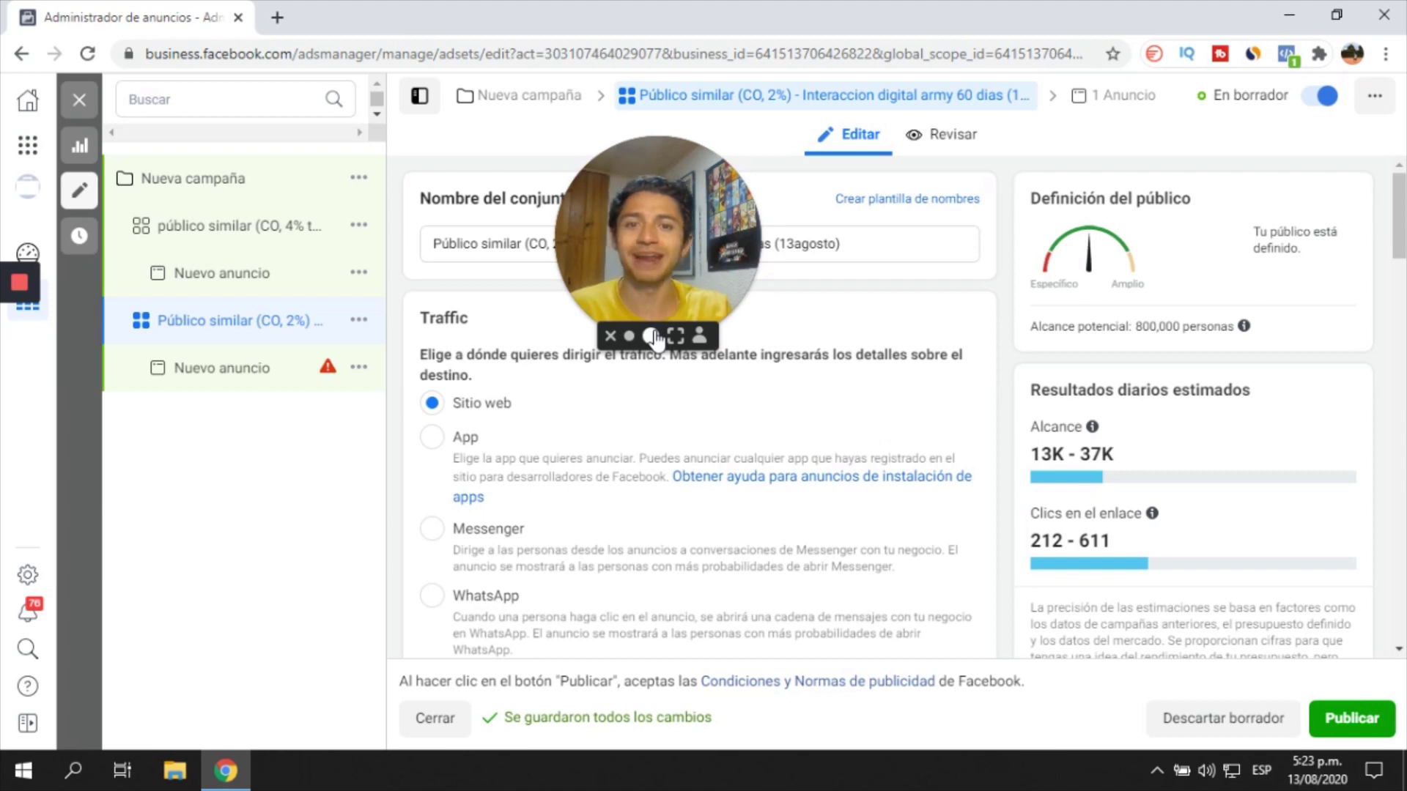
left_click(649, 336)
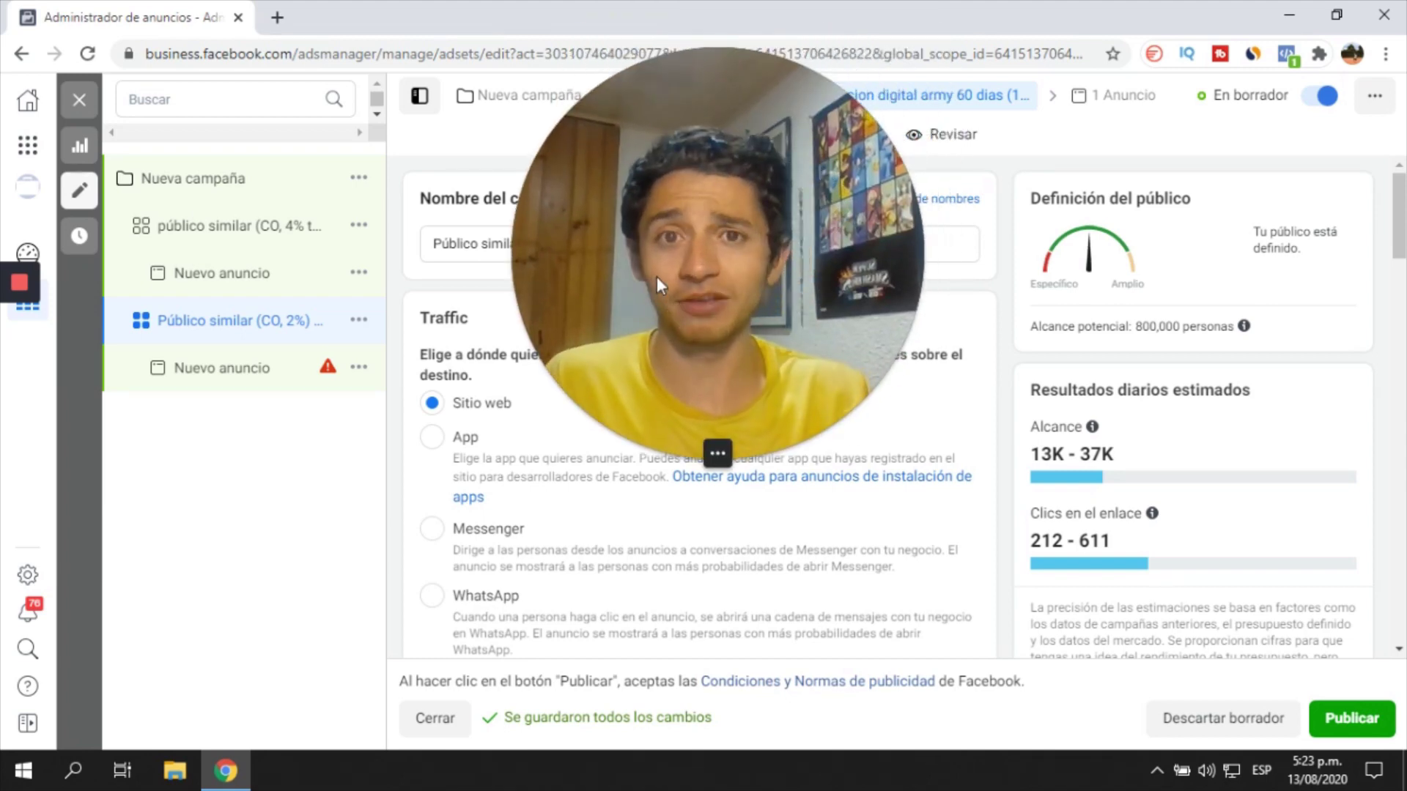